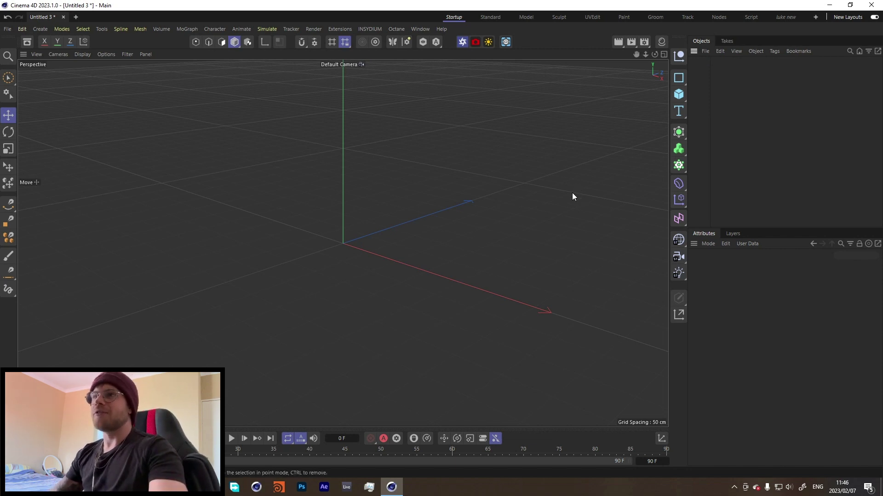
Switch from the empty Cinema 4D scene to the Mixamo Characters page in the browser.
{"action": "key", "text": "alt+Tab"}
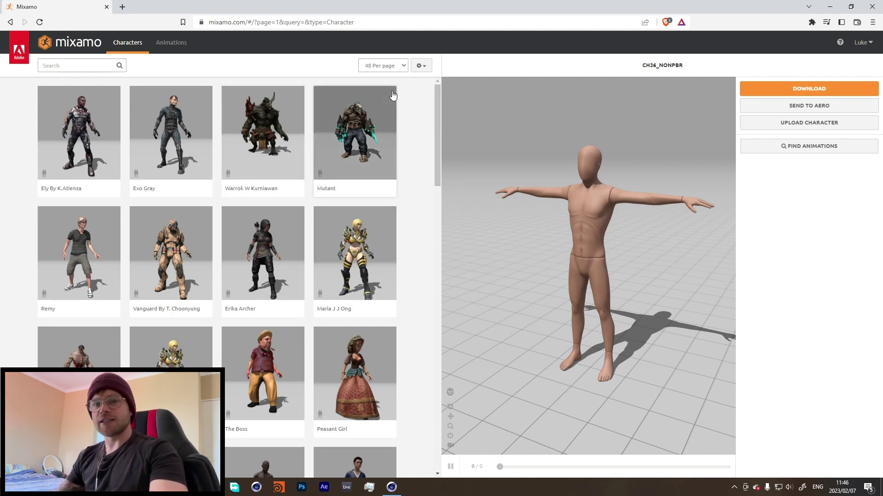
{"action": "scroll", "coordinate": [424, 148], "scroll_direction": "down", "scroll_amount": 4}
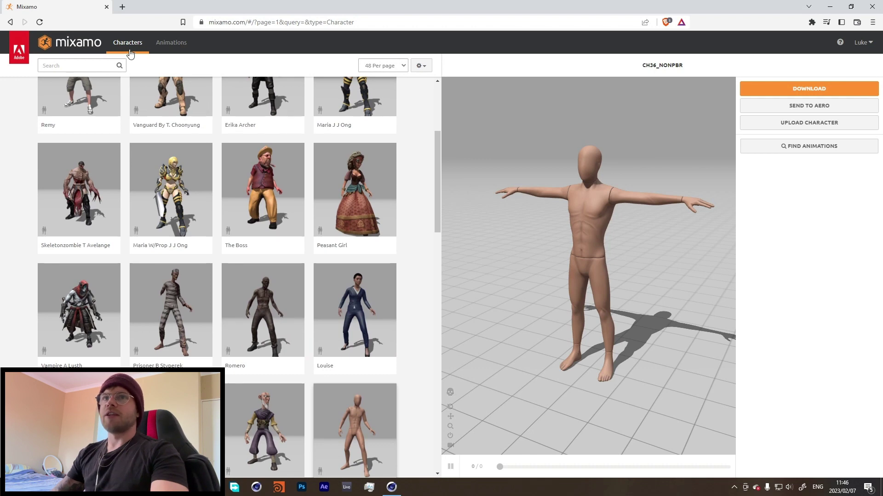
{"action": "scroll", "coordinate": [414, 243], "scroll_direction": "down", "scroll_amount": 6}
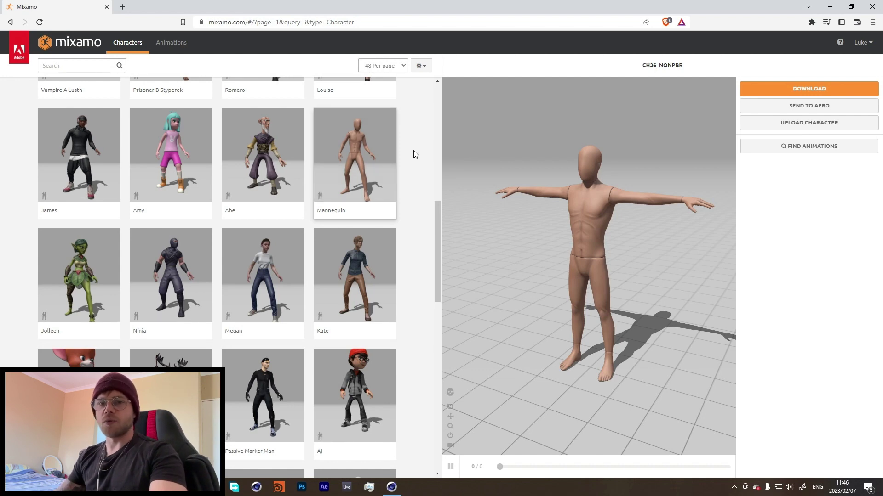
{"action": "scroll", "coordinate": [290, 138], "scroll_direction": "up", "scroll_amount": 5}
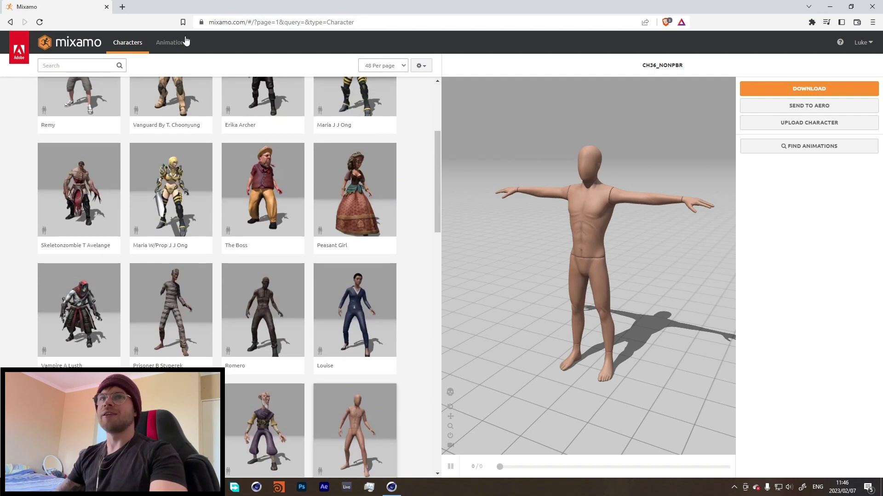
Search Mixamo animations for 'dance' and apply Northern Soul Floor Combo from page 2.
{"action": "left_click", "coordinate": [171, 42]}
{"action": "left_click", "coordinate": [81, 66]}
{"action": "type", "text": "dance"}
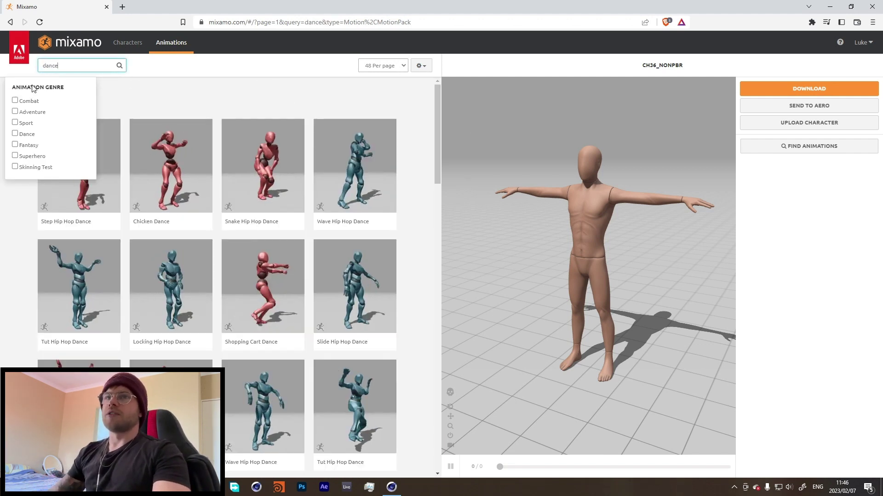
{"action": "scroll", "coordinate": [425, 193], "scroll_direction": "down", "scroll_amount": 20}
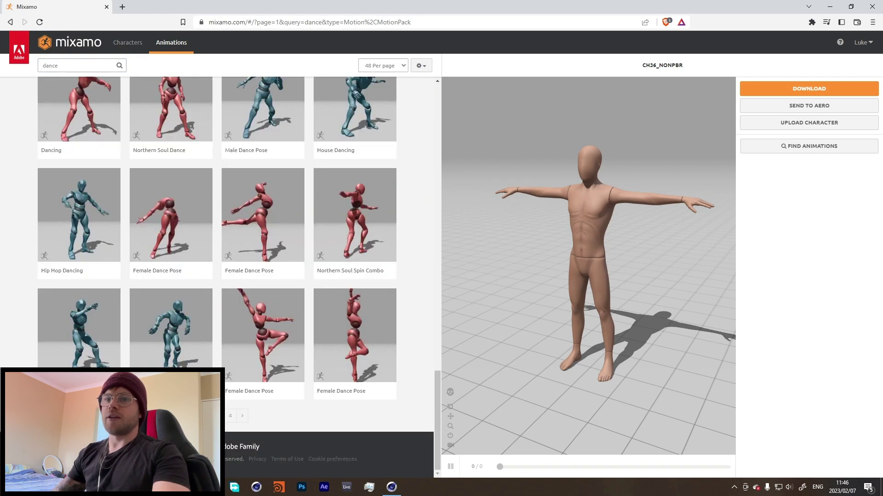
{"action": "left_click", "coordinate": [207, 416]}
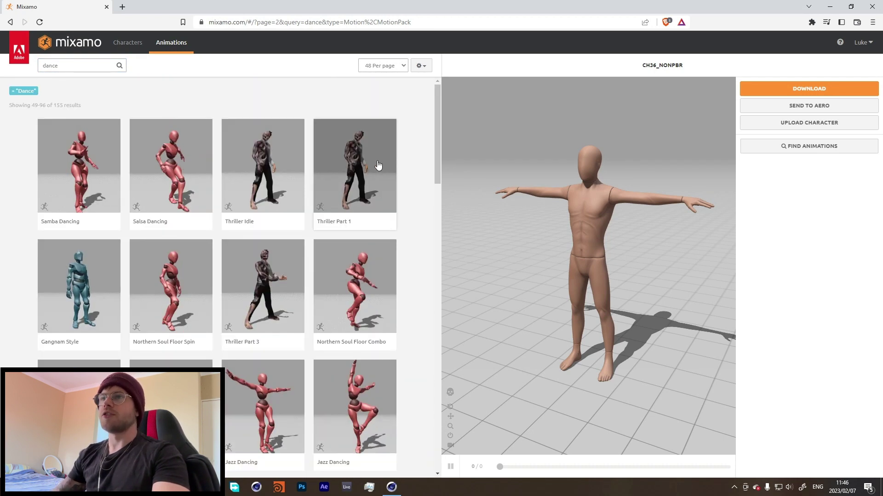
{"action": "left_click", "coordinate": [351, 317]}
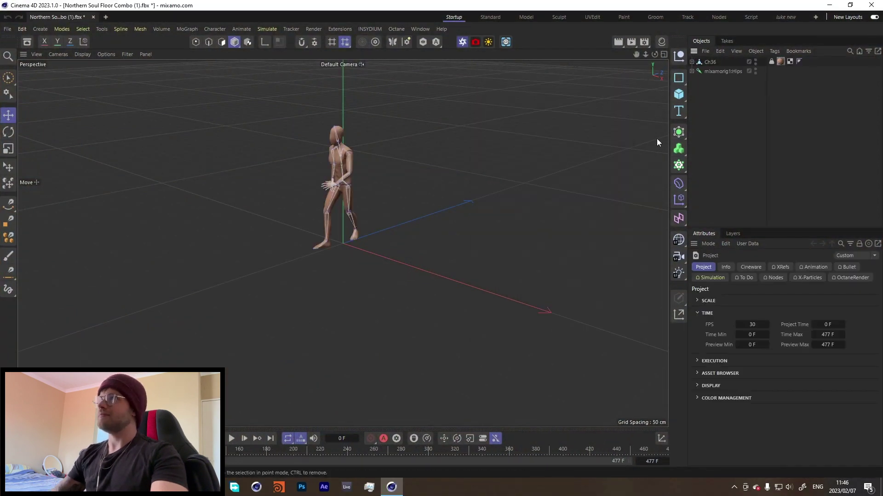
Preview the imported dance and set the timeline end to 180 frames.
{"action": "left_click", "coordinate": [232, 439]}
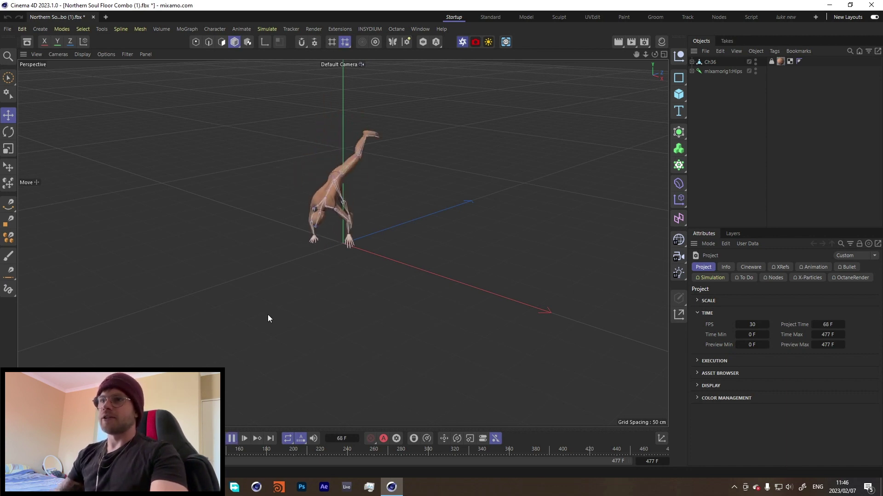
{"action": "left_click", "coordinate": [231, 439]}
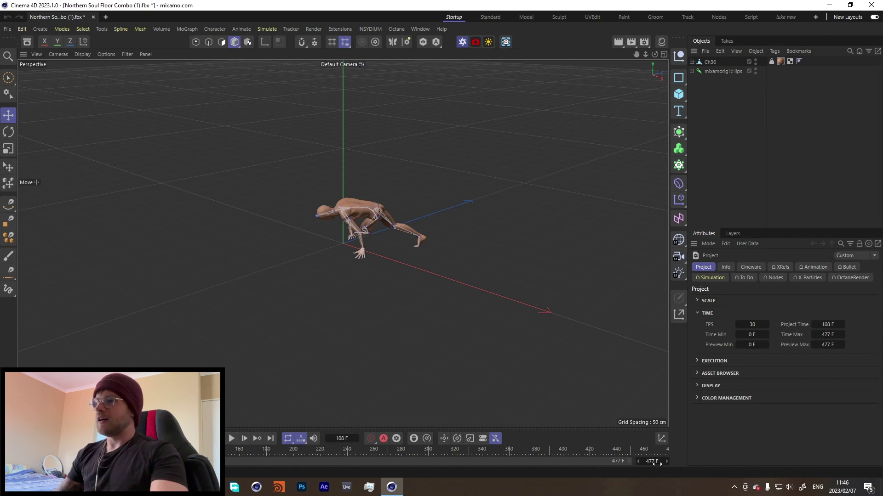
{"action": "type", "text": "180"}
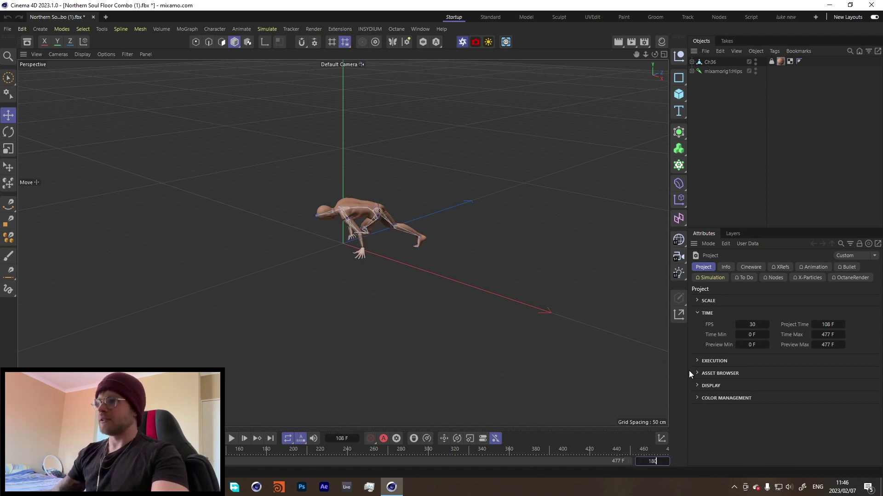
{"action": "key", "text": "Return"}
Group the character mesh and rig under a null named 'Char'.
{"action": "key", "text": "ctrl+a"}
{"action": "key", "text": "alt+g"}
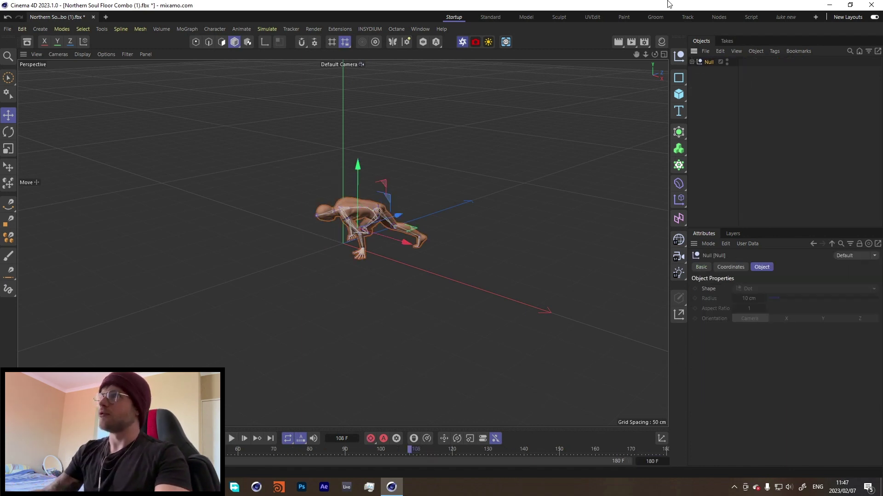
{"action": "double_click", "coordinate": [708, 62]}
{"action": "type", "text": "Char"}
{"action": "left_click", "coordinate": [711, 92]}
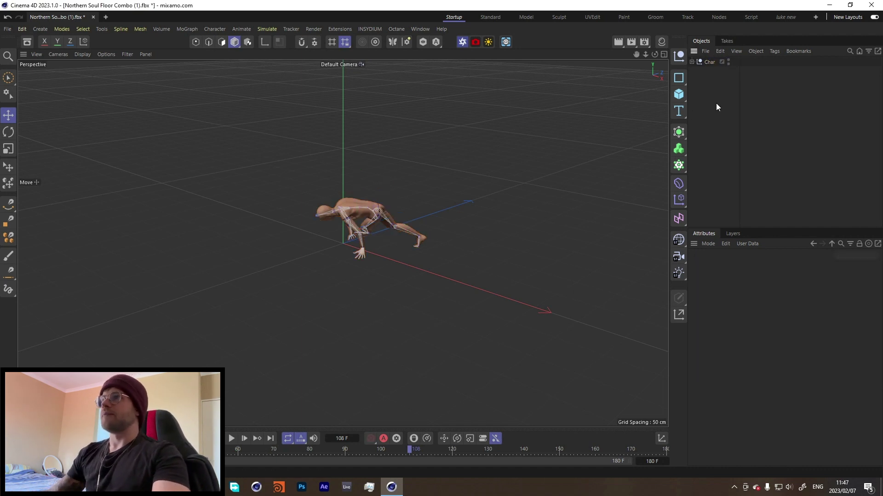
Add a trial X-Particles system with a second emitter, then delete it.
{"action": "left_click", "coordinate": [505, 42]}
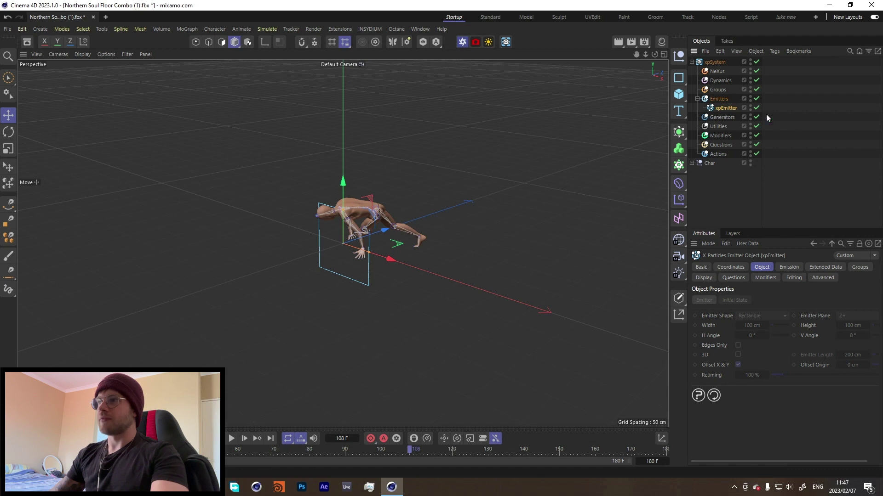
{"action": "left_click", "coordinate": [719, 99]}
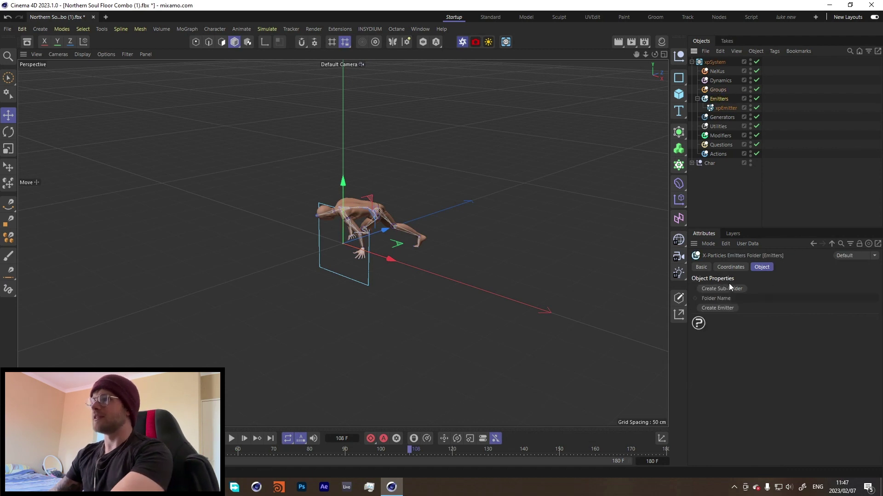
{"action": "left_click", "coordinate": [719, 308]}
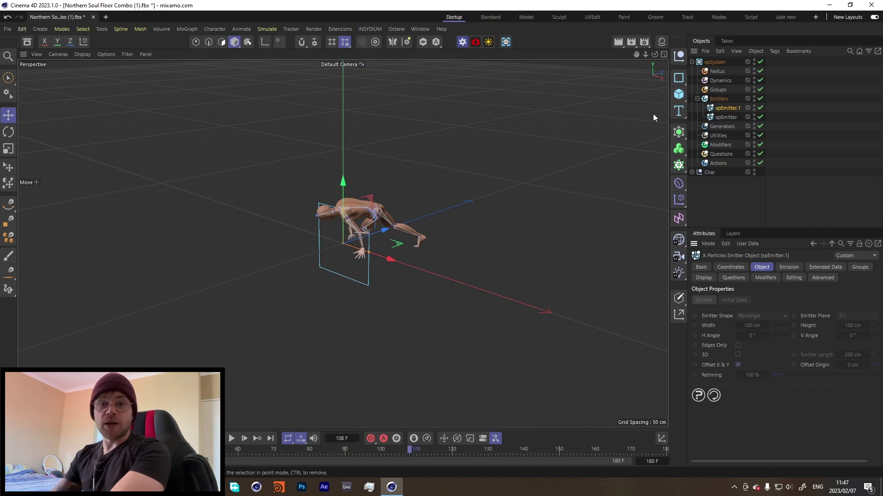
{"action": "left_click", "coordinate": [718, 62]}
{"action": "key", "text": "Delete"}
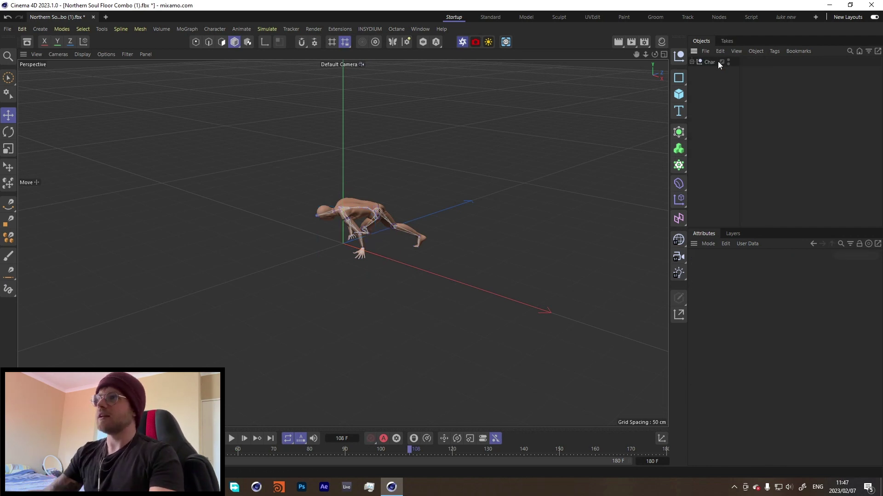
Copy the Char group into a new document, accepting absolute texture paths.
{"action": "left_click", "coordinate": [718, 61]}
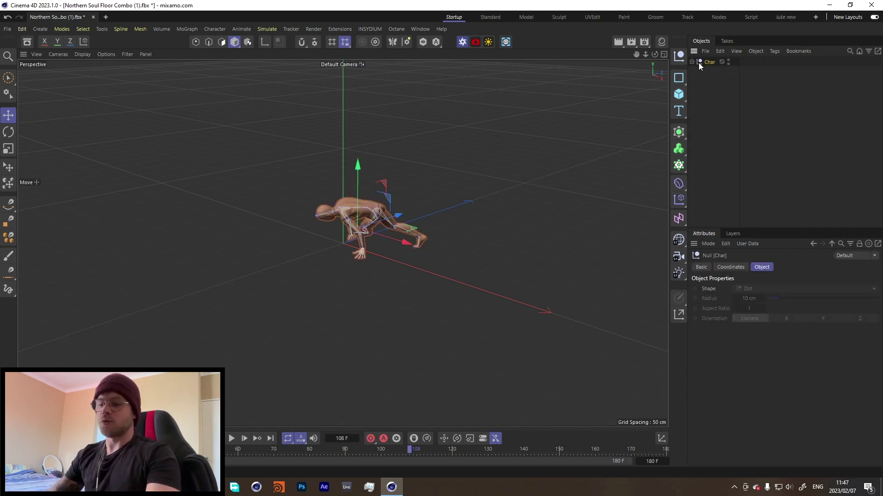
{"action": "left_click", "coordinate": [106, 17]}
{"action": "key", "text": "ctrl+v"}
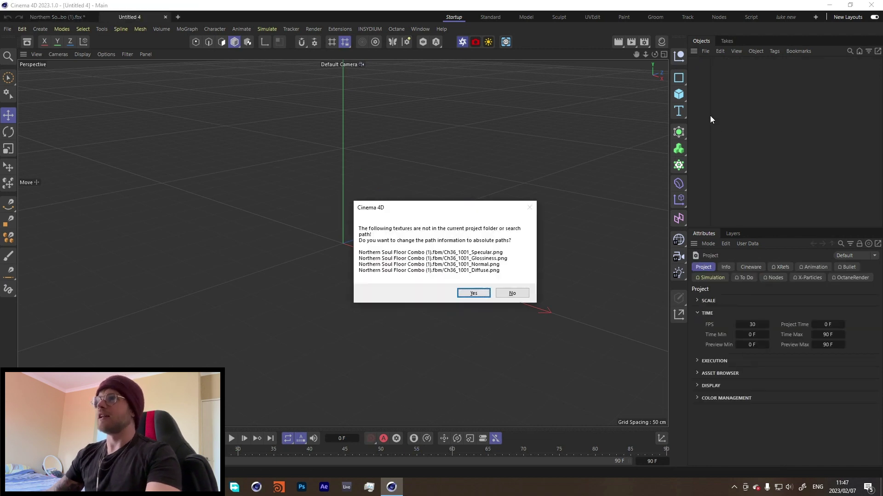
{"action": "left_click", "coordinate": [485, 295]}
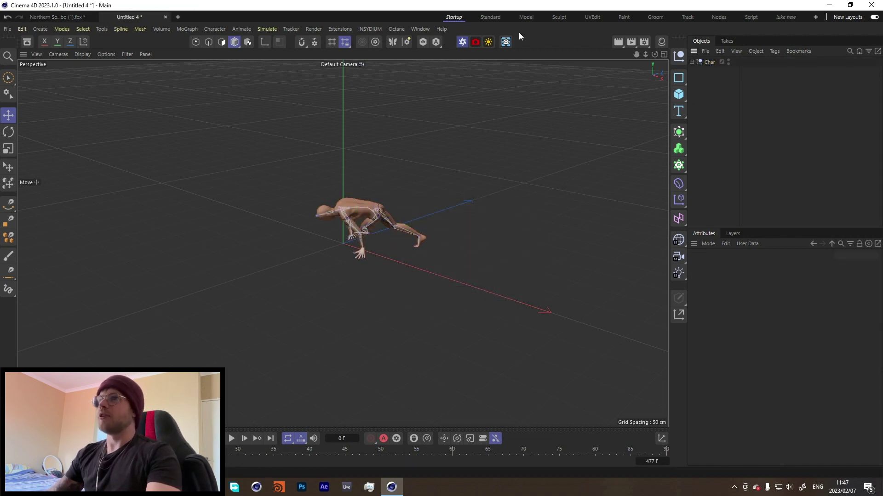
Add an X-Particles system to the new scene and close the FBX without saving.
{"action": "left_click", "coordinate": [505, 42]}
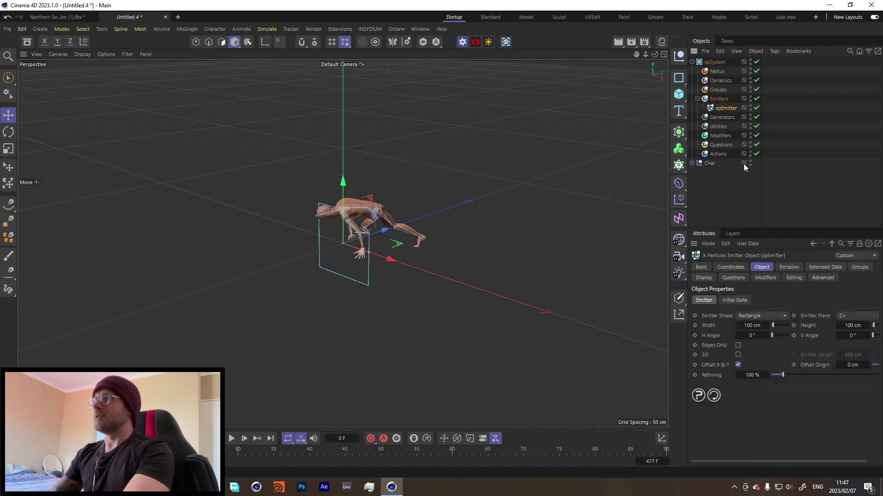
{"action": "left_click", "coordinate": [95, 17]}
{"action": "left_click", "coordinate": [451, 277]}
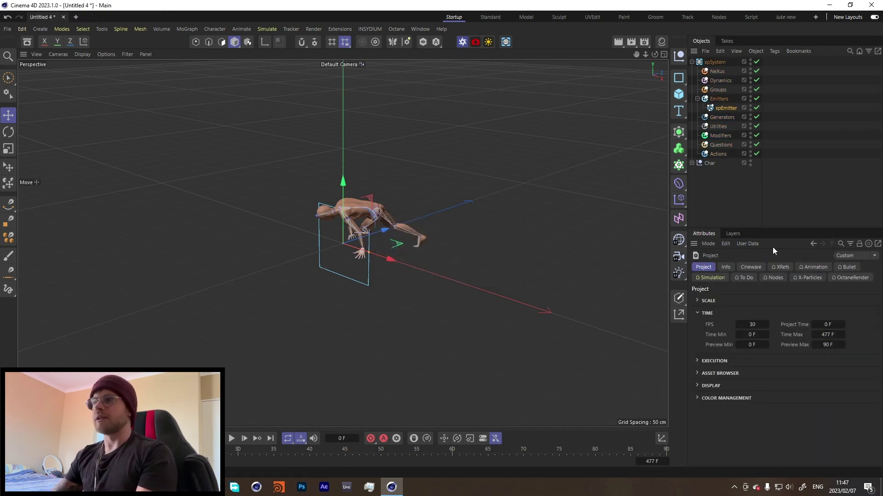
Set xpEmitter's shape to Object with Ch36 as the source object.
{"action": "left_click", "coordinate": [768, 108]}
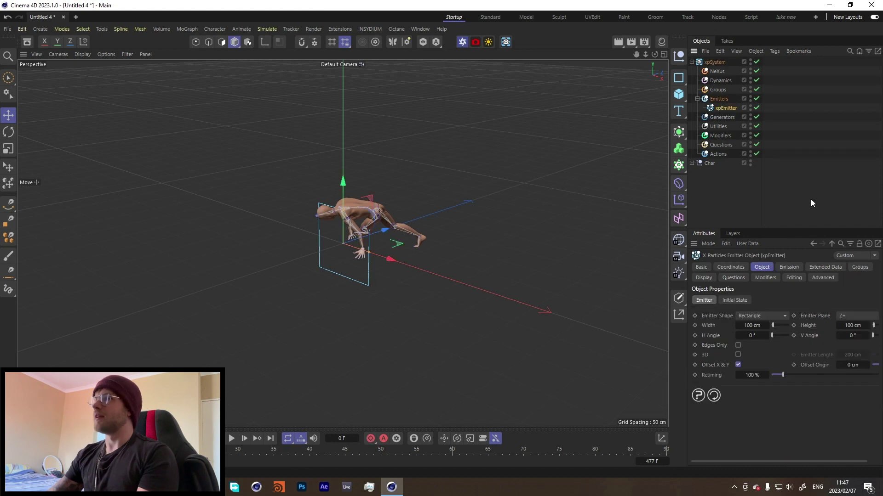
{"action": "left_click", "coordinate": [754, 316]}
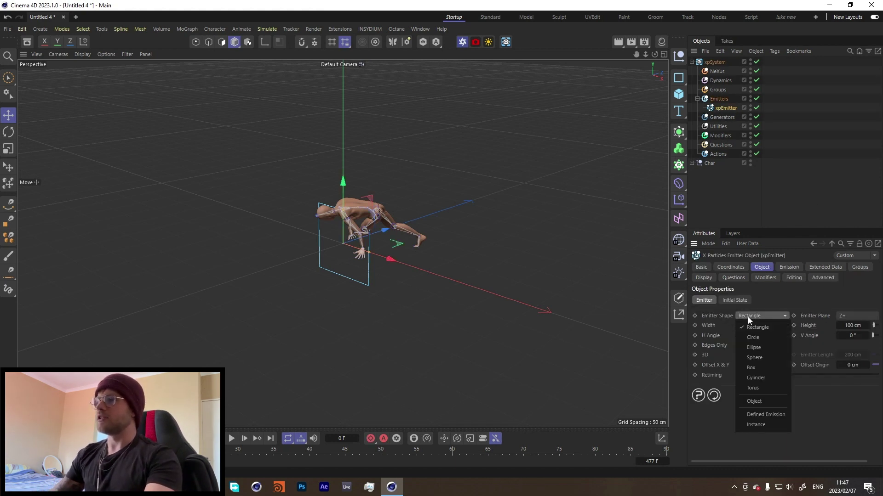
{"action": "left_click", "coordinate": [759, 401]}
{"action": "left_click", "coordinate": [692, 163]}
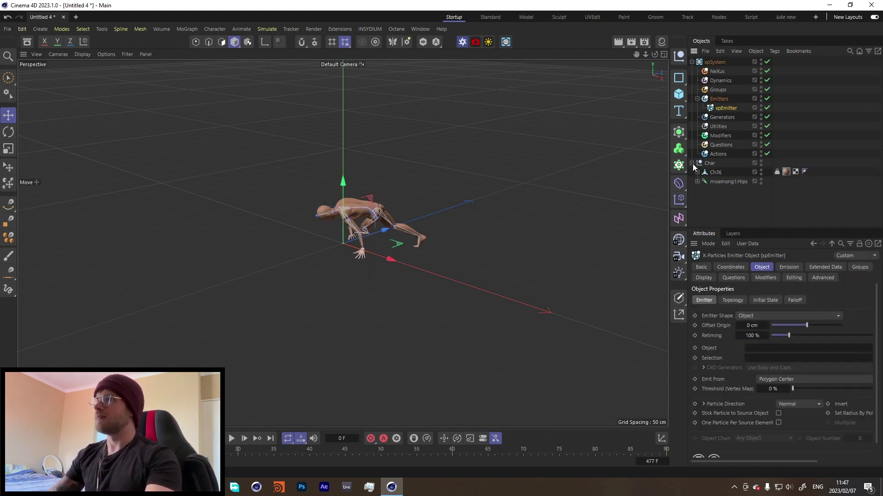
{"action": "left_click_drag", "start_coordinate": [712, 174], "coordinate": [783, 323]}
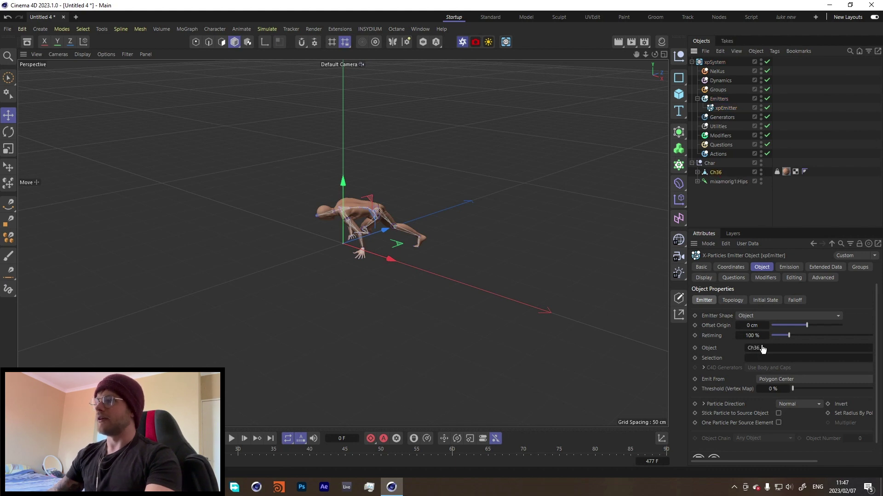
{"action": "left_click", "coordinate": [692, 163]}
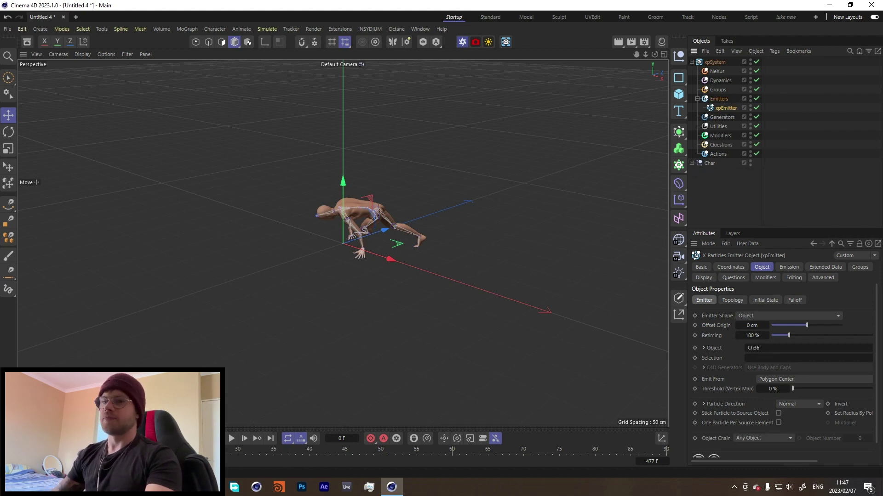
Set the timeline end frame to 180.
{"action": "left_click", "coordinate": [657, 462]}
{"action": "type", "text": "180"}
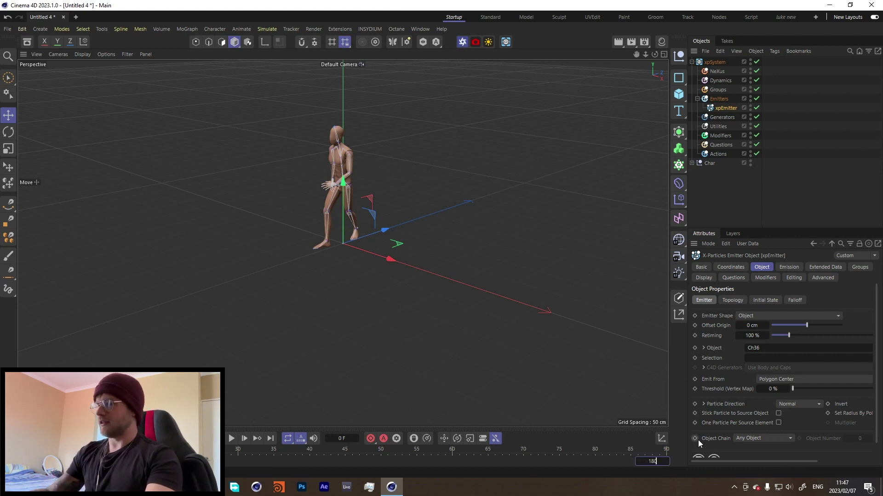
{"action": "key", "text": "Return"}
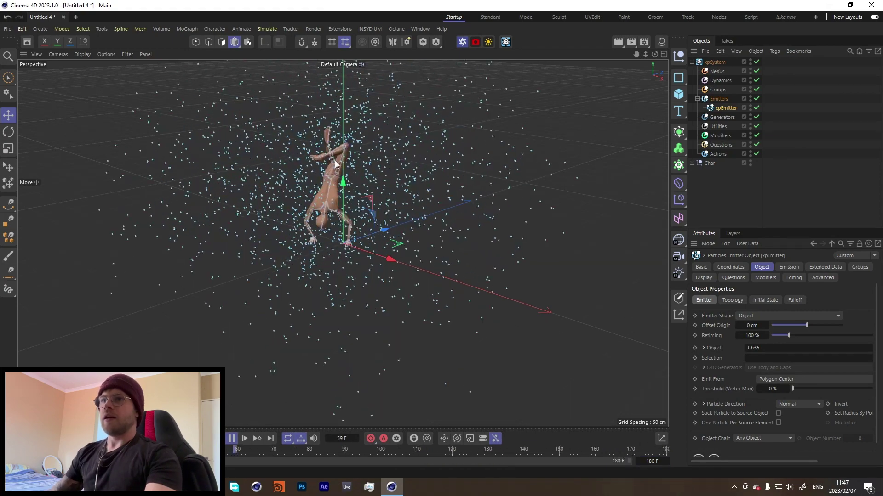
Make the emitter emit from Polygon Area in Shot mode with 0 cm speed.
{"action": "left_click", "coordinate": [231, 439]}
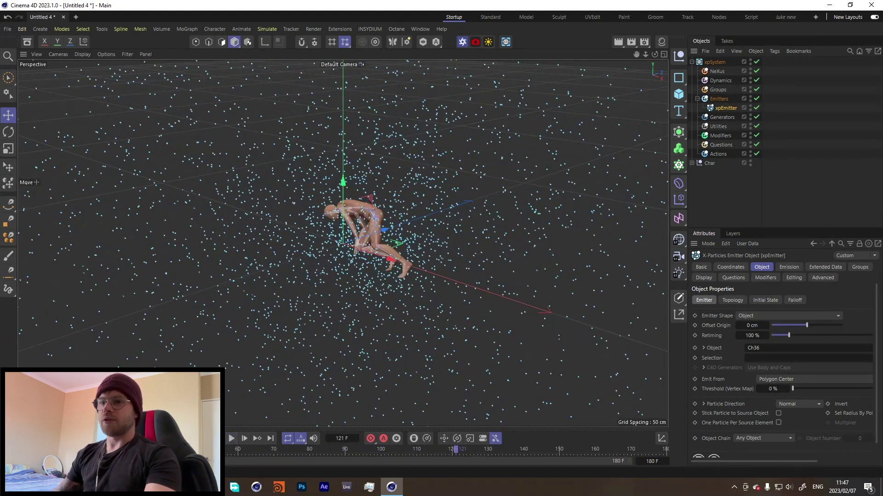
{"action": "left_click", "coordinate": [781, 380]}
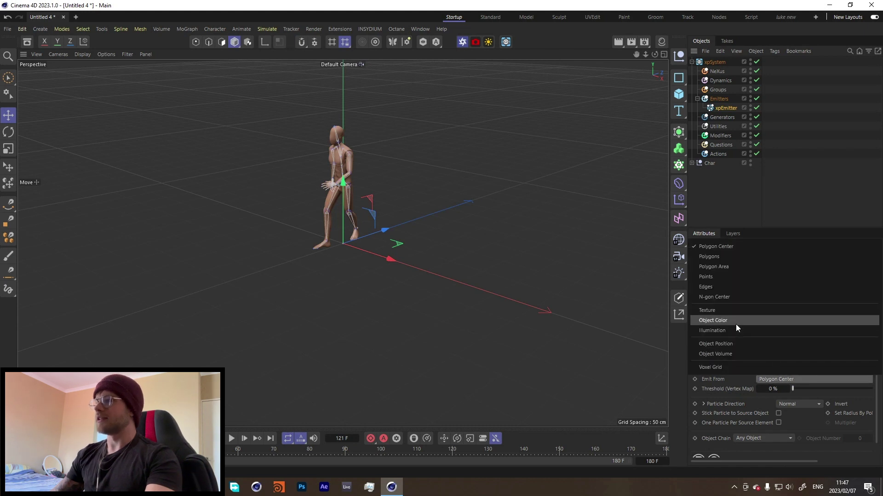
{"action": "left_click", "coordinate": [732, 266]}
{"action": "left_click", "coordinate": [789, 267]}
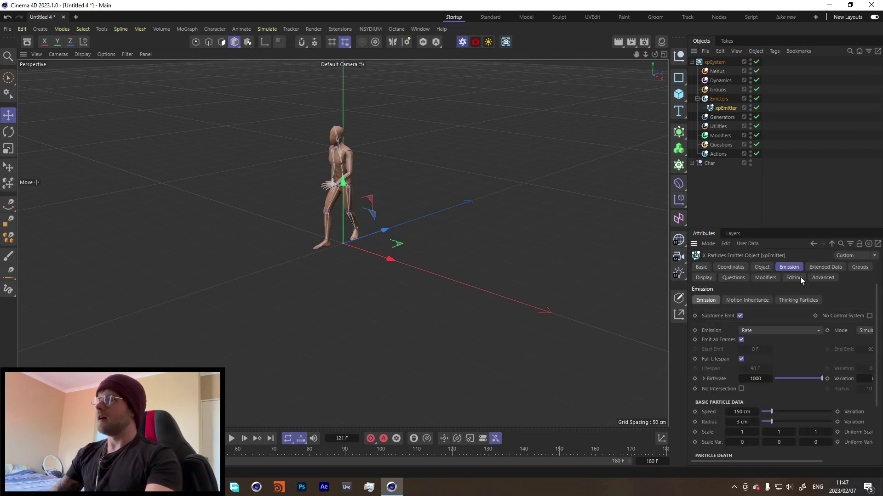
{"action": "left_click", "coordinate": [757, 332]}
{"action": "left_click", "coordinate": [763, 360]}
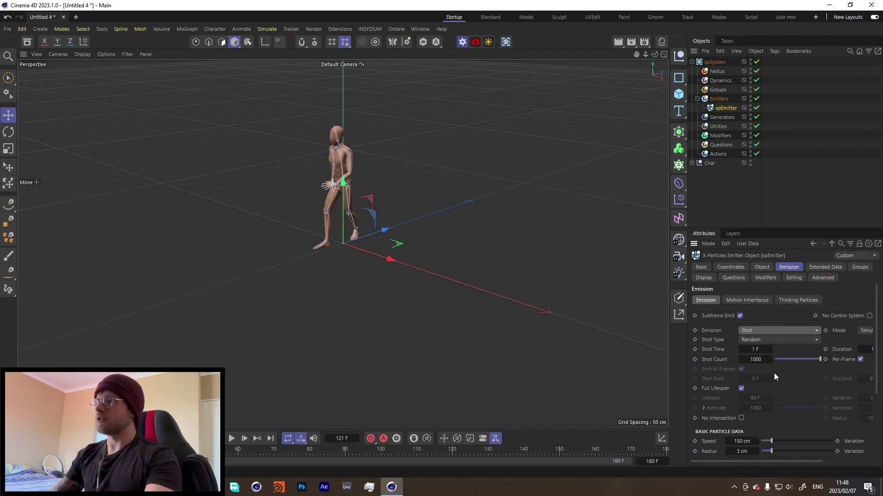
{"action": "type", "text": "0"}
{"action": "key", "text": "Return"}
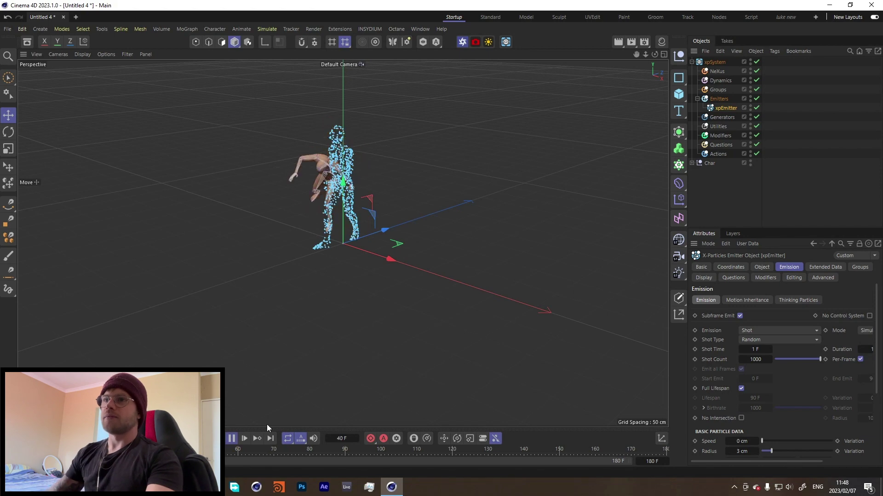
Switch emission to Pulse with a 15 F interval and preview the bursts.
{"action": "left_click", "coordinate": [232, 438]}
{"action": "left_click_drag", "start_coordinate": [395, 195], "coordinate": [349, 161], "text": "alt"}
{"action": "scroll", "coordinate": [323, 120], "scroll_direction": "up", "scroll_amount": 3}
{"action": "mouse_move", "coordinate": [337, 196]}
{"action": "left_mouse_down", "text": "alt"}
{"action": "mouse_move", "coordinate": [308, 183]}
{"action": "mouse_move", "coordinate": [327, 217]}
{"action": "mouse_move", "coordinate": [318, 209]}
{"action": "mouse_move", "coordinate": [326, 209]}
{"action": "left_mouse_up", "text": "alt"}
{"action": "left_click", "coordinate": [768, 331]}
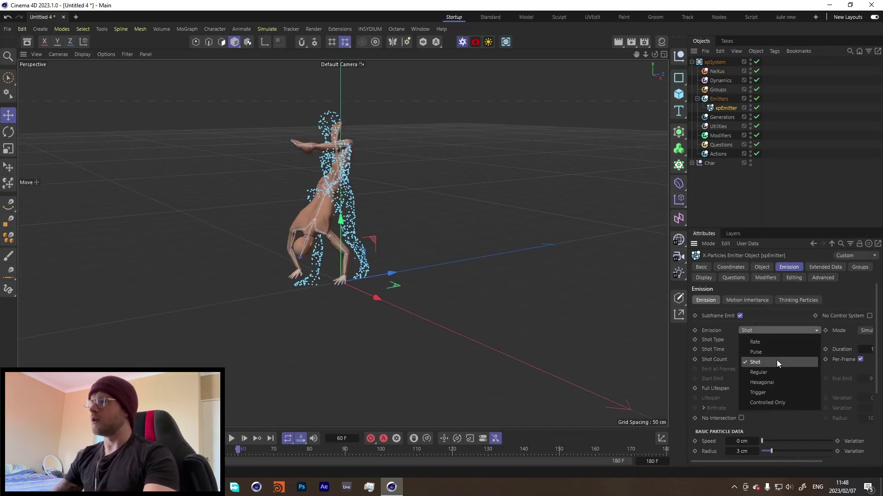
{"action": "left_click", "coordinate": [778, 352]}
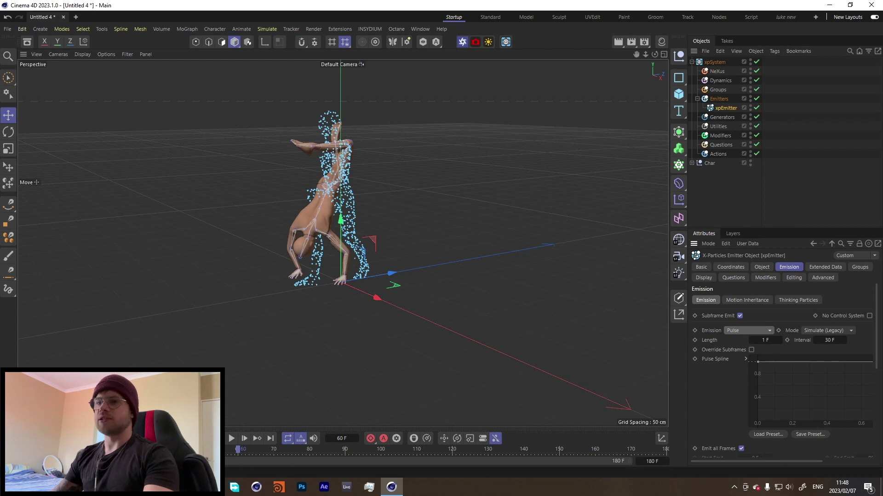
{"action": "type", "text": "15"}
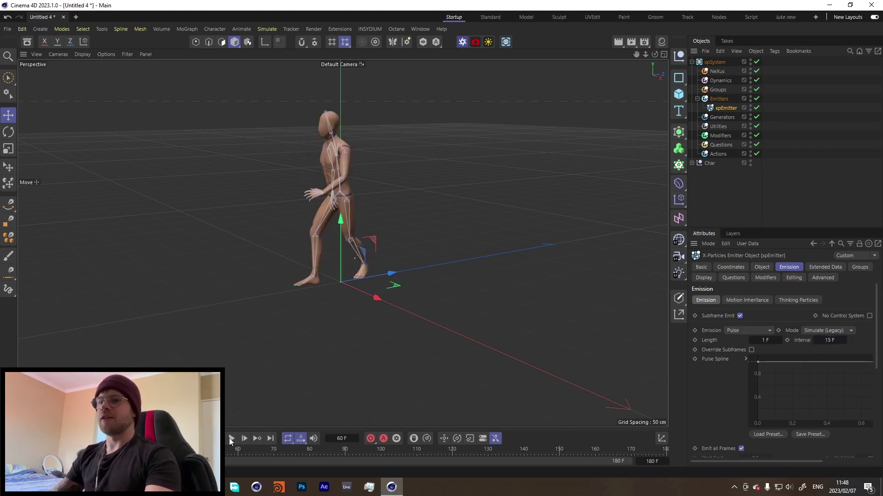
{"action": "left_click", "coordinate": [231, 439]}
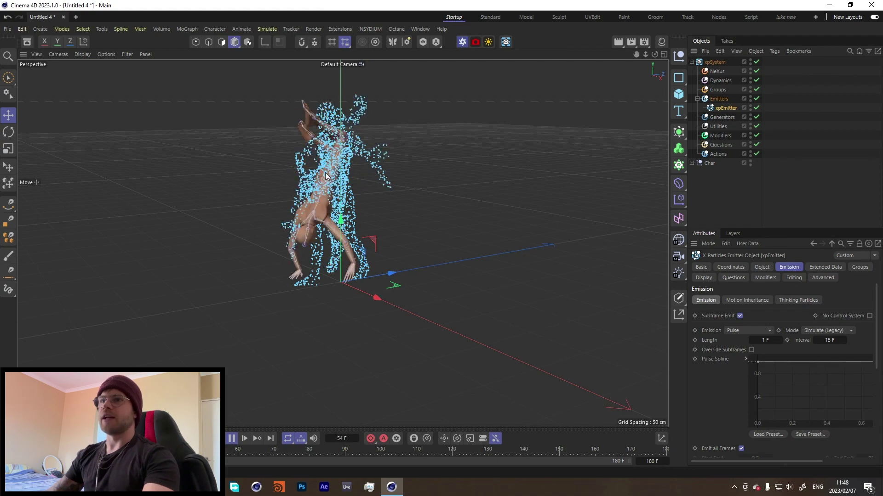
{"action": "left_click_drag", "start_coordinate": [327, 169], "coordinate": [322, 193], "text": "alt"}
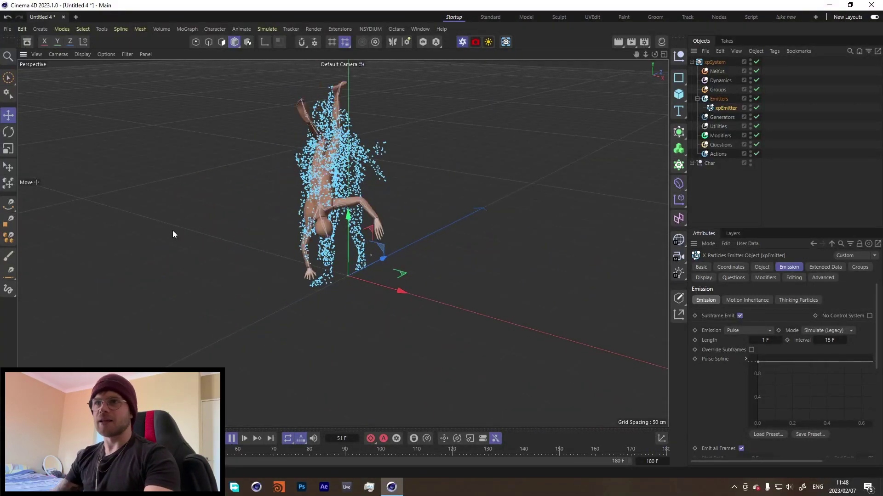
{"action": "left_click", "coordinate": [232, 438]}
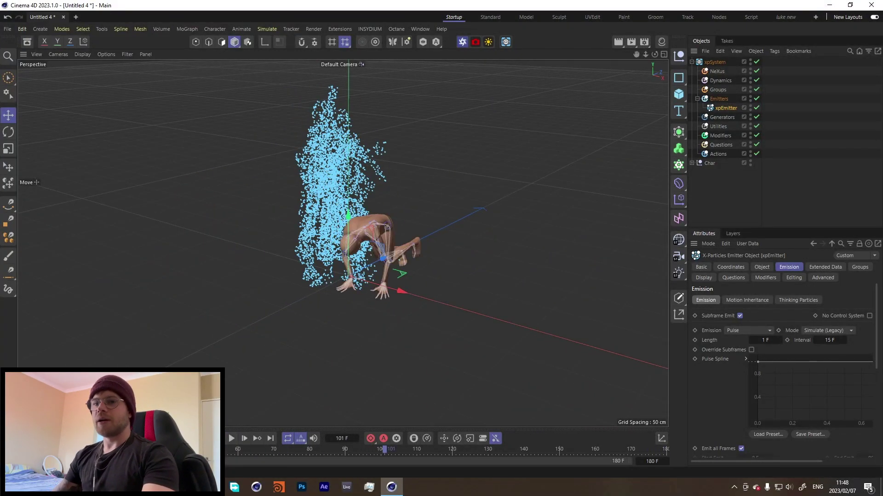
Set emission back to Shot and enable Stick Particle to Source Object.
{"action": "left_click", "coordinate": [748, 332]}
{"action": "left_click", "coordinate": [743, 362]}
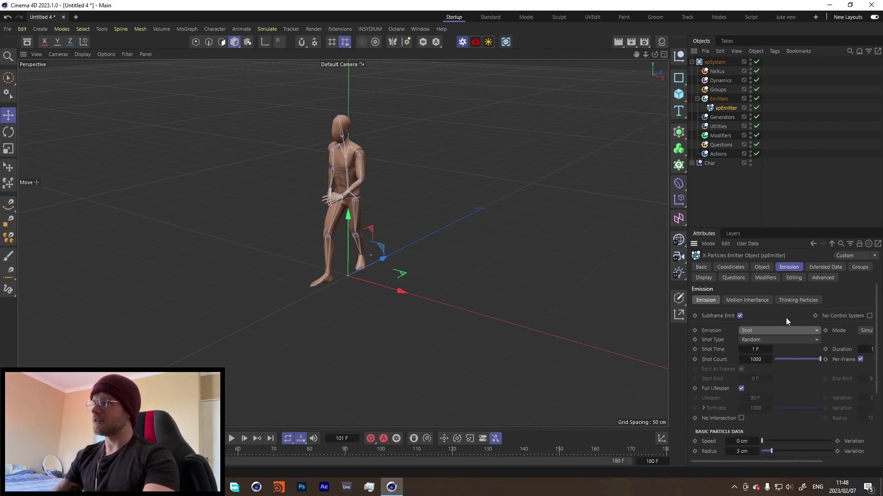
{"action": "left_click", "coordinate": [764, 268]}
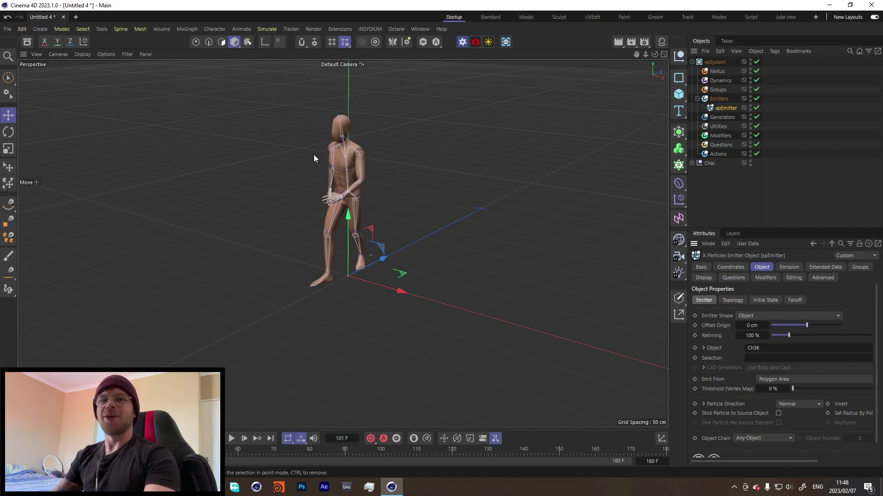
{"action": "left_click", "coordinate": [778, 413]}
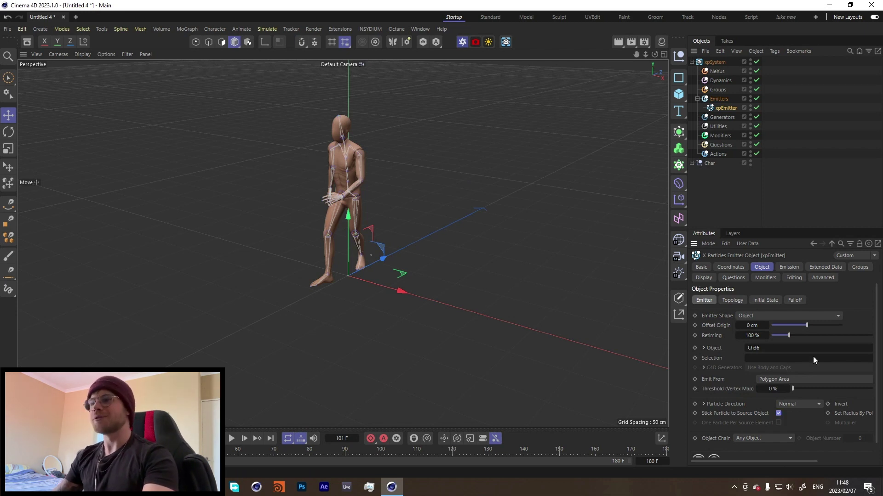
{"action": "left_click", "coordinate": [715, 200]}
Replay the animation from the start to check particles cling to the dancer.
{"action": "left_click", "coordinate": [232, 438]}
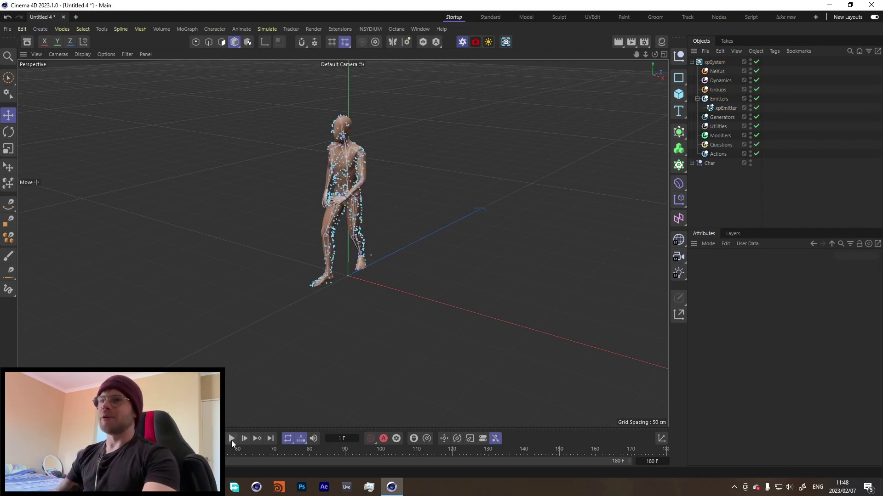
{"action": "left_click", "coordinate": [232, 438]}
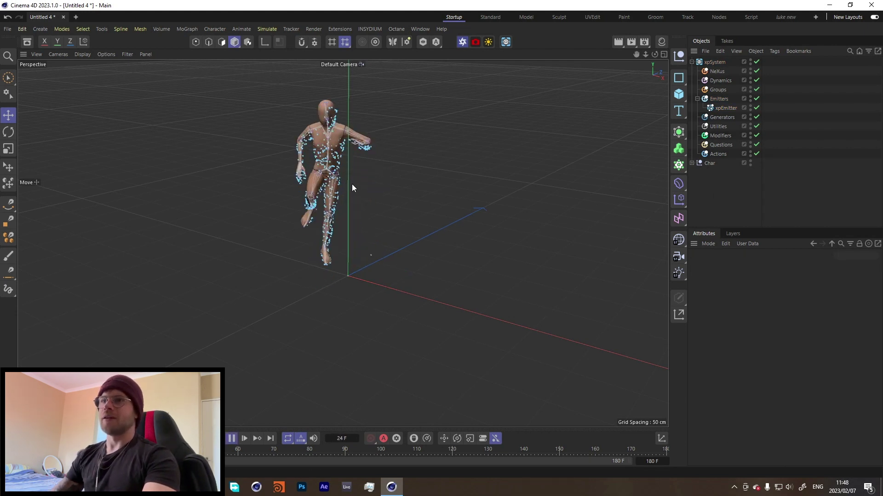
{"action": "mouse_move", "coordinate": [352, 188]}
{"action": "left_mouse_down", "text": "alt"}
{"action": "mouse_move", "coordinate": [316, 184]}
{"action": "mouse_move", "coordinate": [445, 203]}
{"action": "mouse_move", "coordinate": [475, 197]}
{"action": "mouse_move", "coordinate": [360, 183]}
{"action": "left_mouse_up", "text": "alt"}
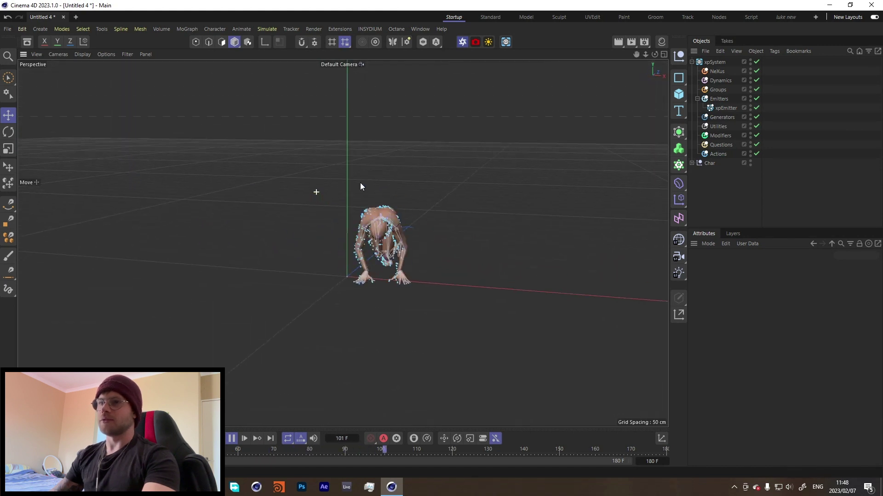
{"action": "left_click", "coordinate": [231, 440]}
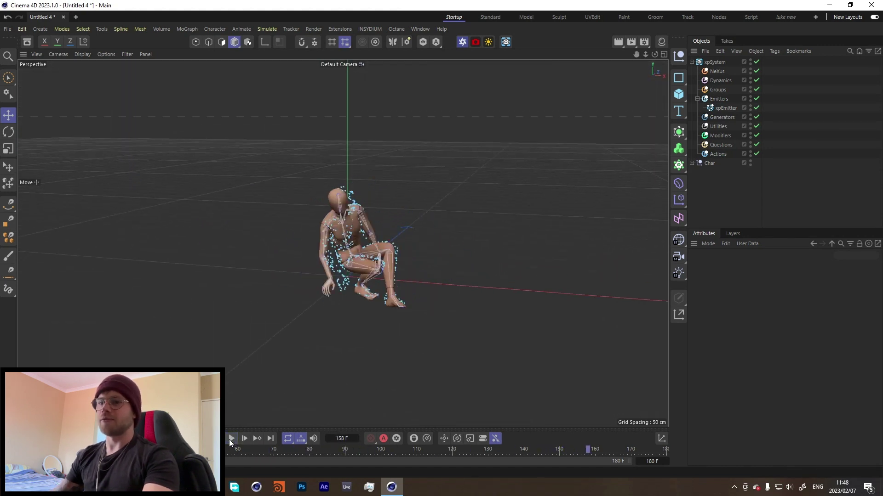
Add an xpTrail generator and link xpEmitter into its Emitter field.
{"action": "left_click", "coordinate": [718, 118]}
{"action": "left_click", "coordinate": [873, 308]}
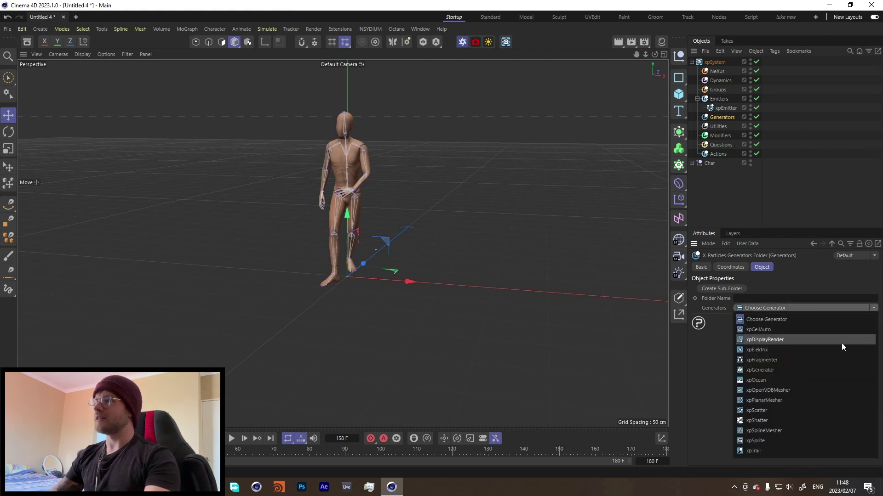
{"action": "left_click", "coordinate": [759, 451]}
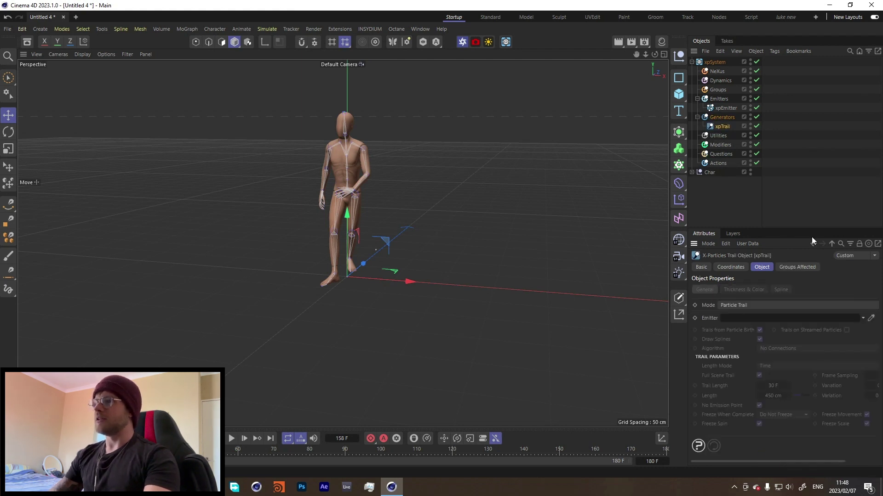
{"action": "left_click_drag", "start_coordinate": [725, 108], "coordinate": [769, 322]}
{"action": "left_click", "coordinate": [780, 184]}
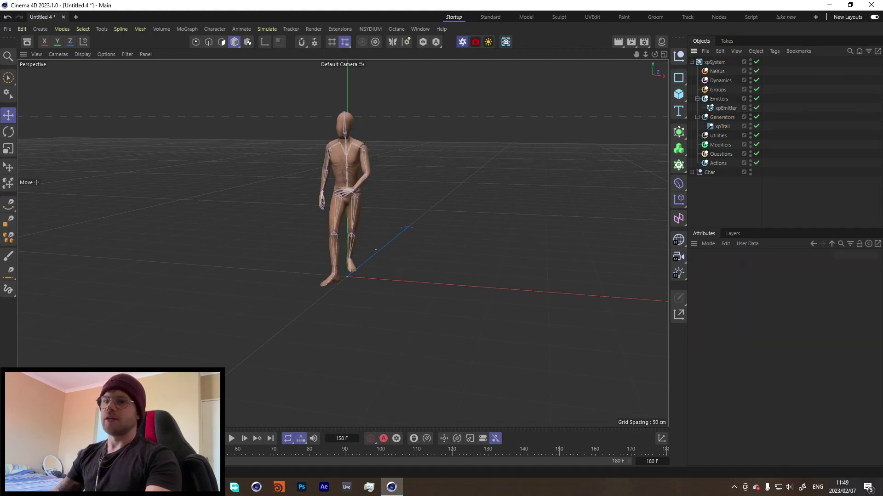
Play the animation to preview the trail ribbons, then select xpTrail.
{"action": "left_click", "coordinate": [232, 439]}
{"action": "left_click_drag", "start_coordinate": [327, 177], "coordinate": [355, 186], "text": "alt"}
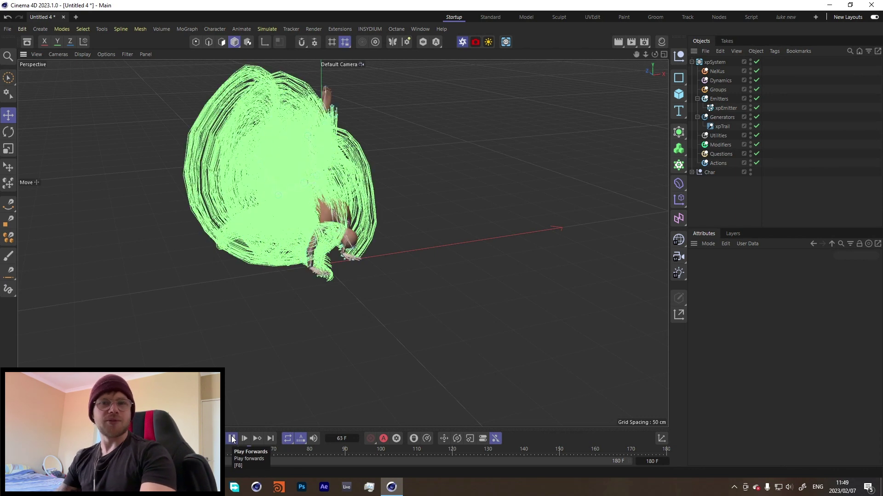
{"action": "left_click", "coordinate": [232, 439]}
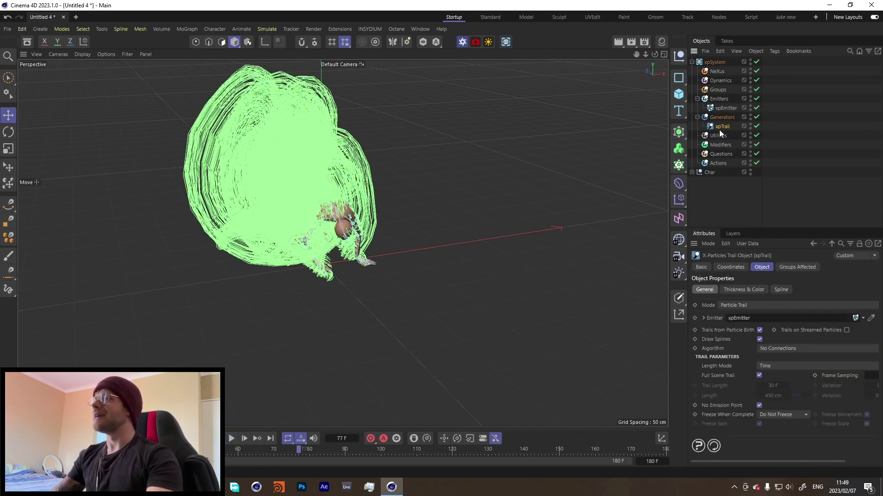
{"action": "left_click", "coordinate": [723, 126]}
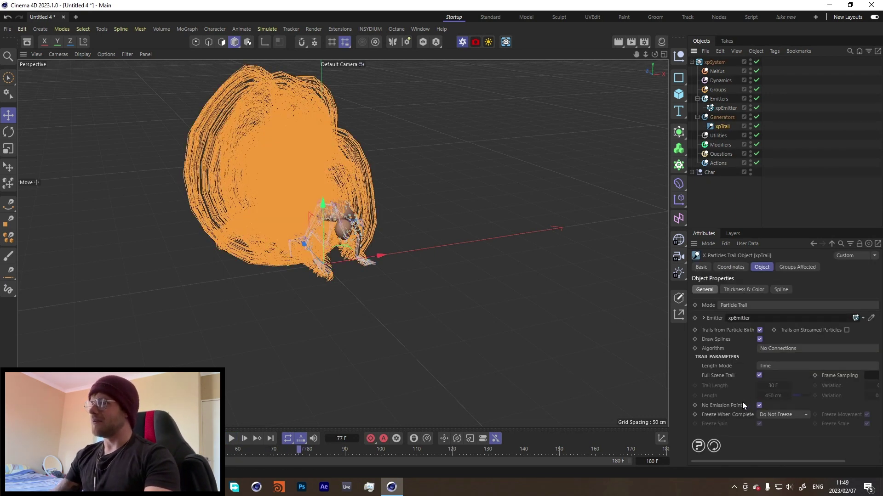
Turn off Full Scene Trail and set Trail Length 45 F with 20 F variation.
{"action": "left_click", "coordinate": [759, 375]}
{"action": "left_click_drag", "start_coordinate": [757, 460], "coordinate": [796, 447]}
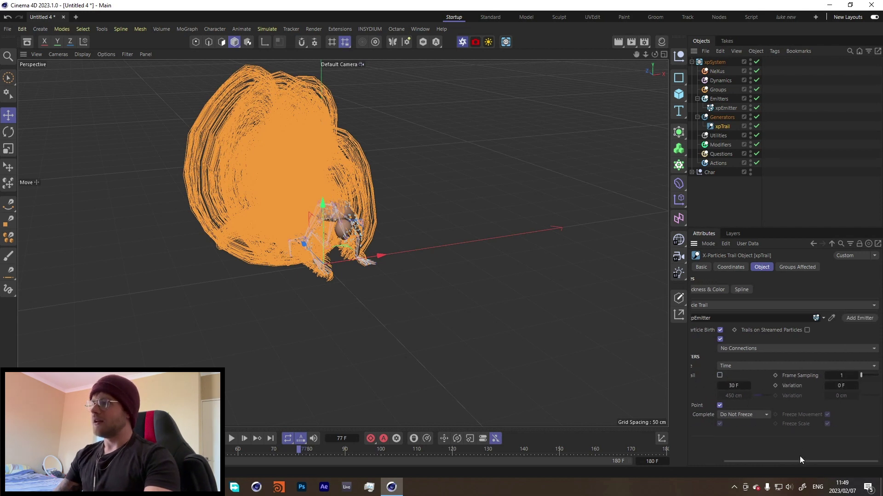
{"action": "double_click", "coordinate": [735, 386]}
{"action": "type", "text": "45"}
{"action": "key", "text": "Tab"}
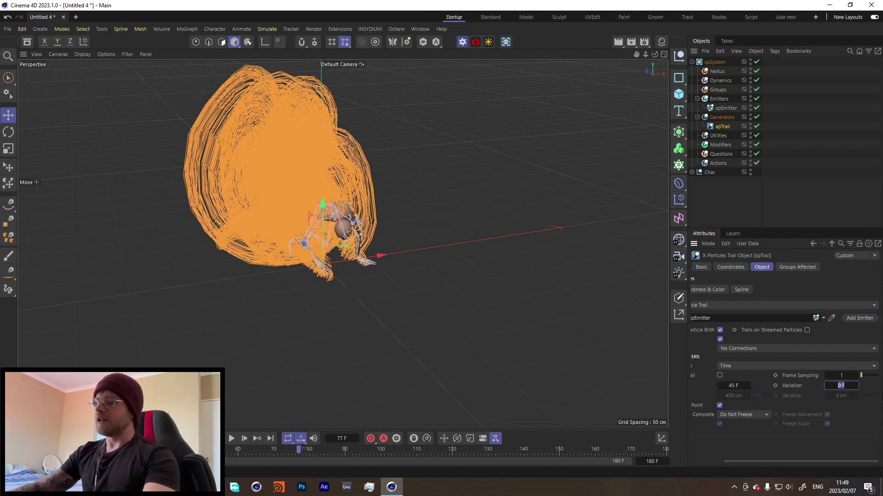
{"action": "type", "text": "20"}
{"action": "key", "text": "Return"}
Replay the animation from the start, orbiting to inspect the shortened trails.
{"action": "key", "text": "shift+f"}
{"action": "key", "text": "F8"}
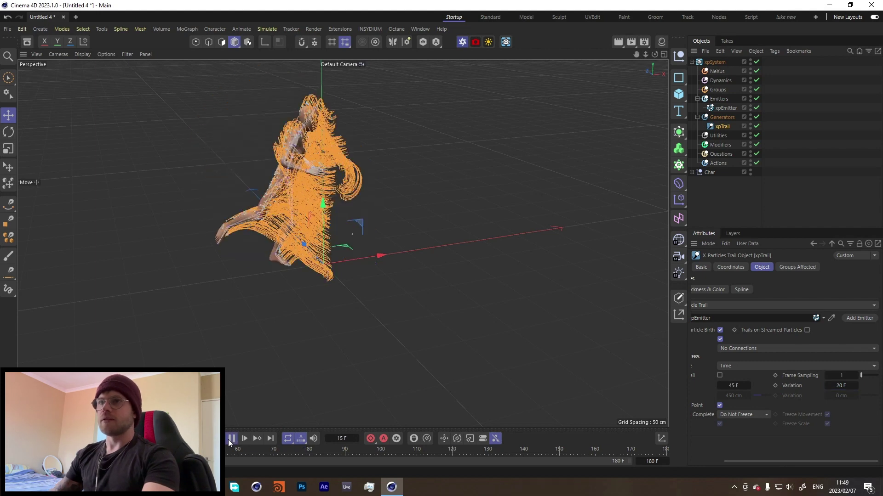
{"action": "left_click_drag", "start_coordinate": [333, 192], "coordinate": [433, 211], "text": "alt"}
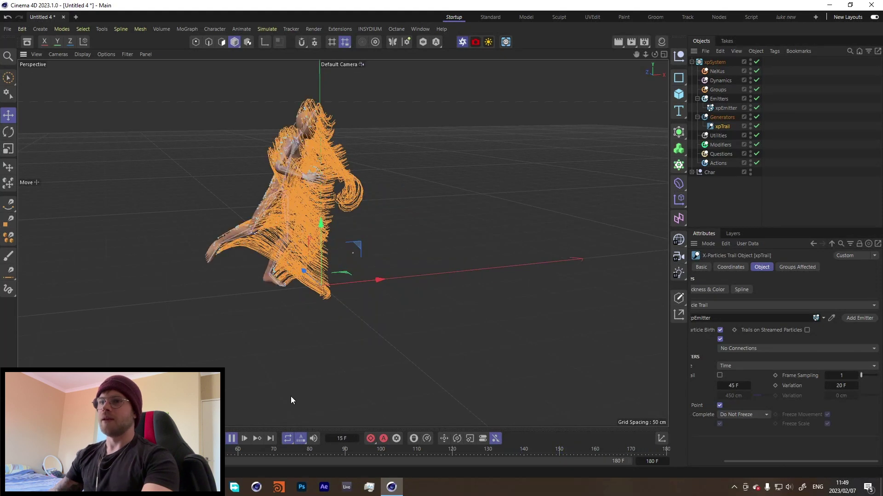
{"action": "left_click", "coordinate": [231, 438]}
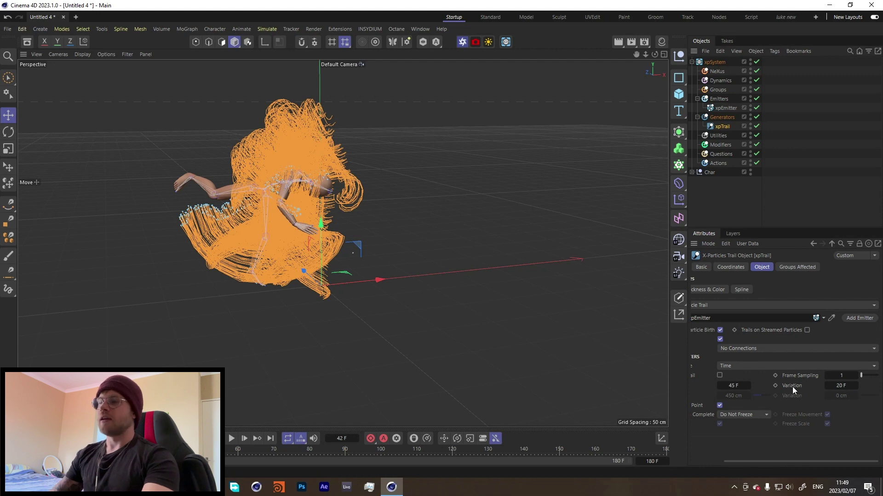
{"action": "left_click_drag", "start_coordinate": [299, 170], "coordinate": [305, 111], "text": "alt"}
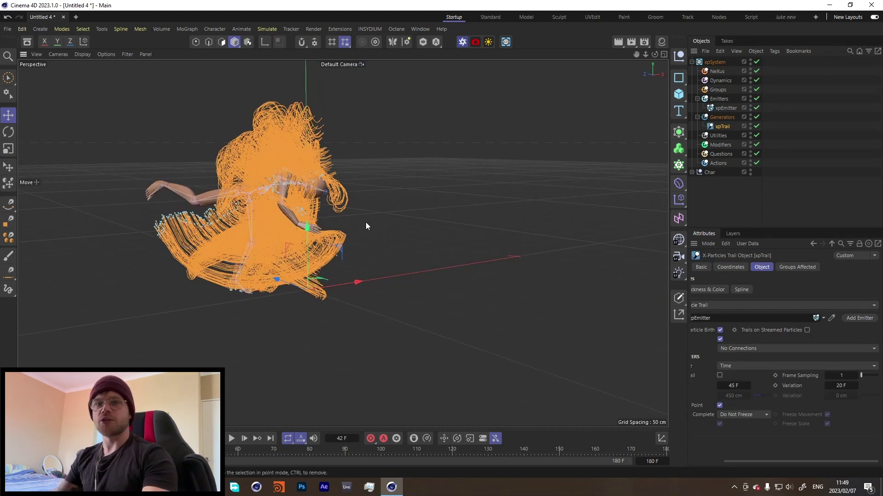
{"action": "key", "text": "shift+f"}
{"action": "key", "text": "F8"}
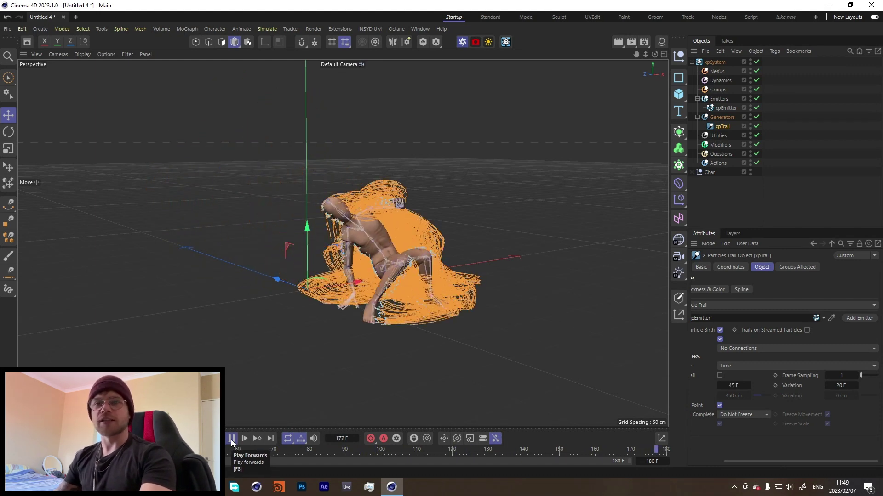
{"action": "left_click", "coordinate": [231, 439]}
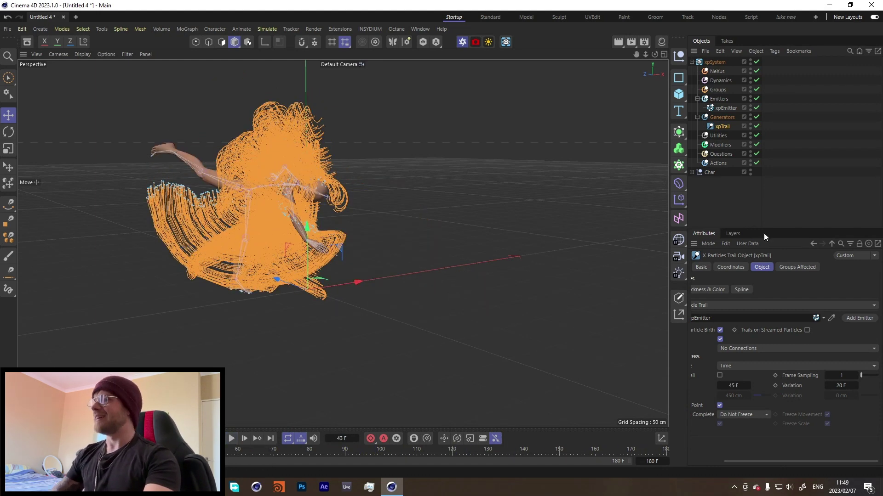
Rewind and replay briefly, then orbit the view down to ground level.
{"action": "left_click_drag", "start_coordinate": [771, 463], "coordinate": [737, 462]}
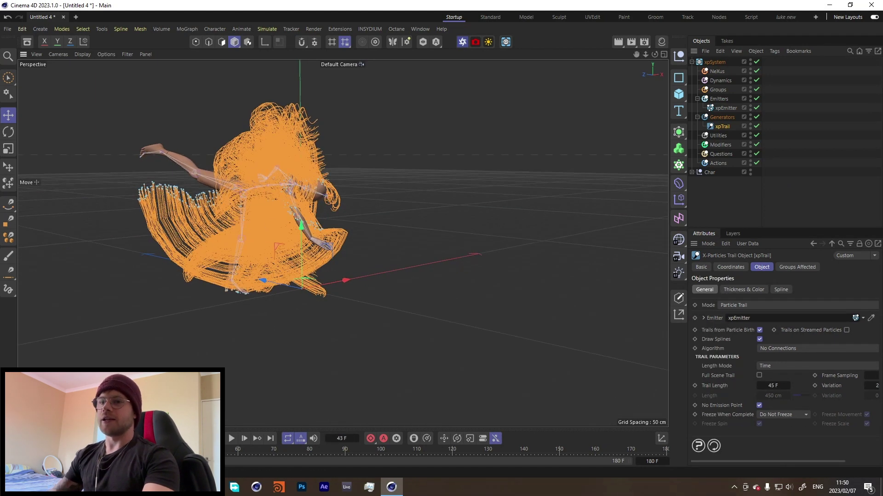
{"action": "left_click", "coordinate": [219, 439]}
{"action": "left_click", "coordinate": [231, 439]}
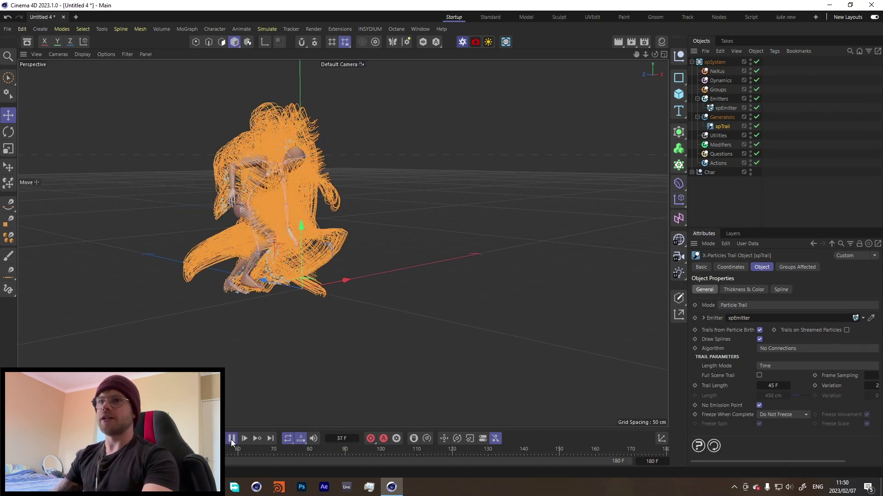
{"action": "left_click", "coordinate": [231, 439]}
{"action": "left_click_drag", "start_coordinate": [138, 148], "coordinate": [140, 176], "text": "alt"}
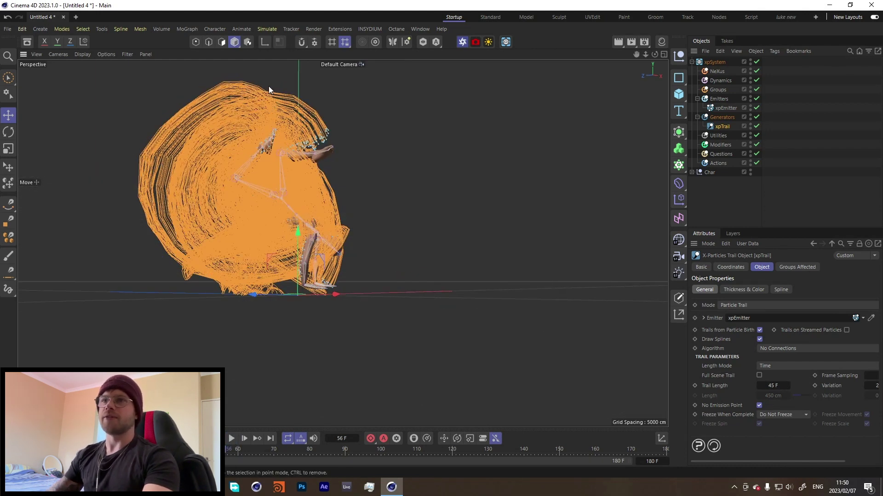
Set xpTrail's spline Type to B-Spline with Natural intermediate points.
{"action": "left_click_drag", "start_coordinate": [277, 171], "coordinate": [265, 221], "text": "alt"}
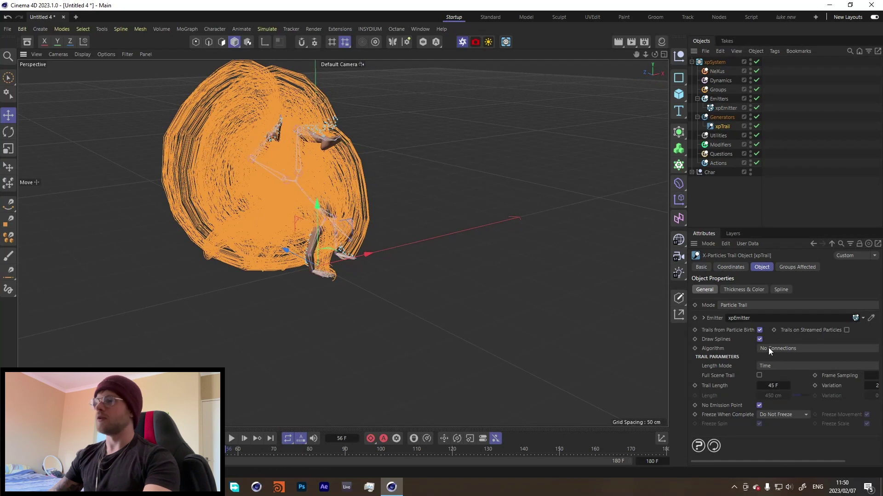
{"action": "left_click", "coordinate": [781, 290]}
{"action": "left_click", "coordinate": [765, 306]}
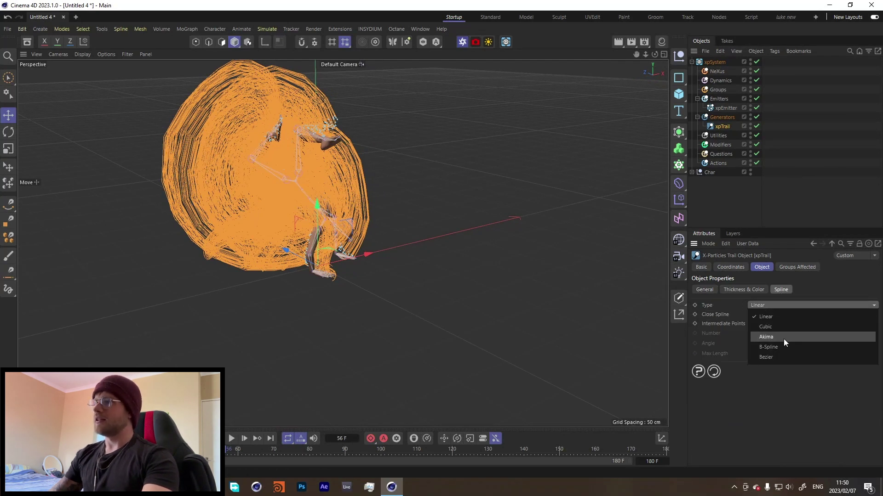
{"action": "left_click", "coordinate": [772, 346]}
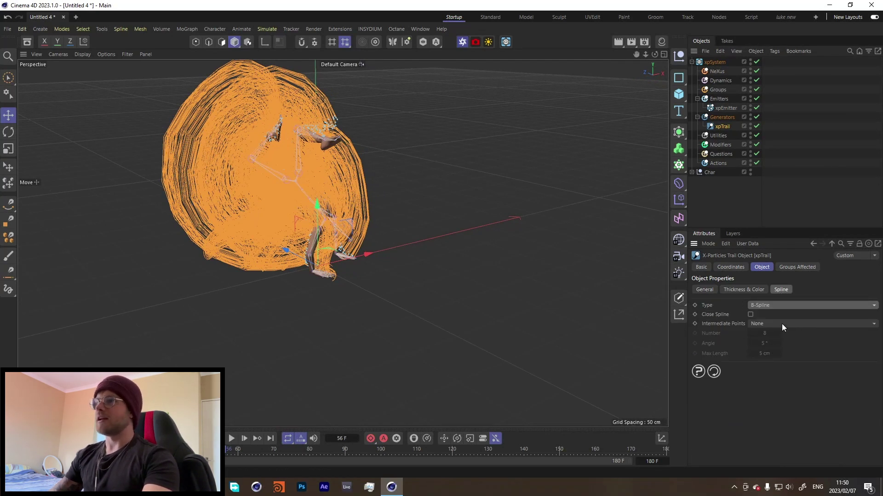
{"action": "left_click", "coordinate": [780, 323]}
{"action": "left_click", "coordinate": [771, 345]}
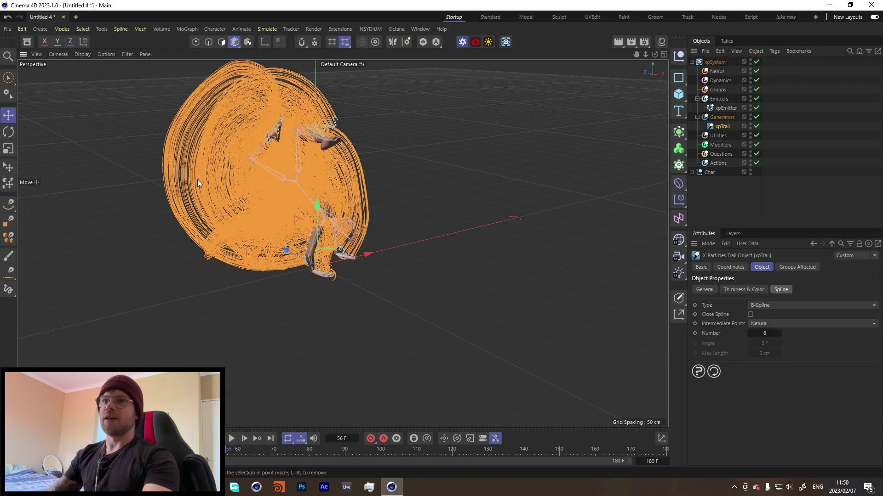
Rewind and replay to frame 166 to inspect the smoothed trails.
{"action": "left_click_drag", "start_coordinate": [197, 179], "coordinate": [228, 206], "text": "alt"}
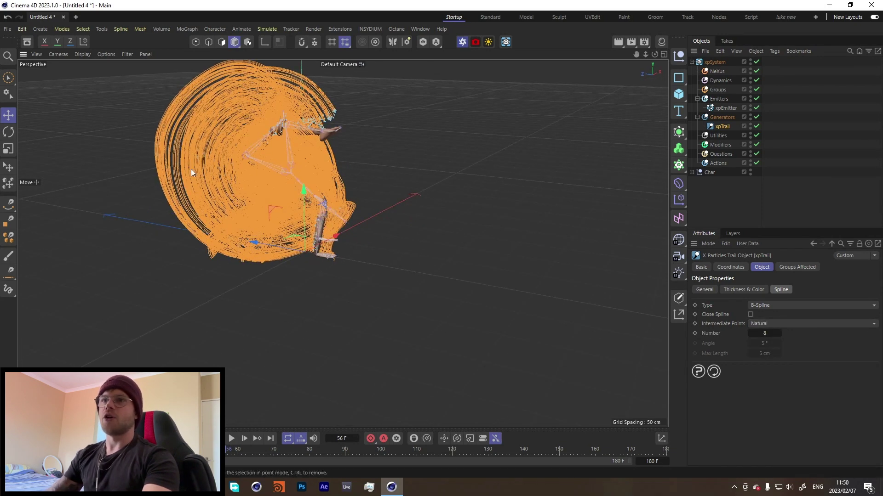
{"action": "left_click_drag", "start_coordinate": [199, 144], "coordinate": [209, 142], "text": "alt"}
{"action": "key", "text": "shift+f"}
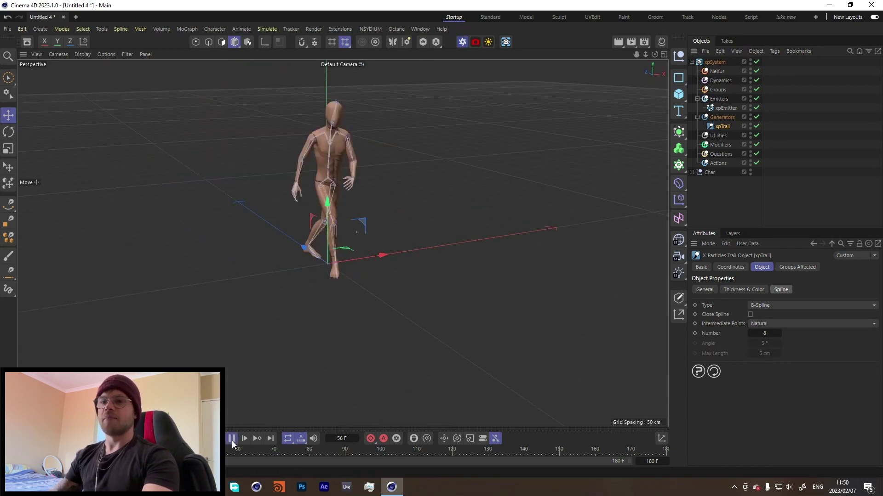
{"action": "left_click", "coordinate": [231, 438]}
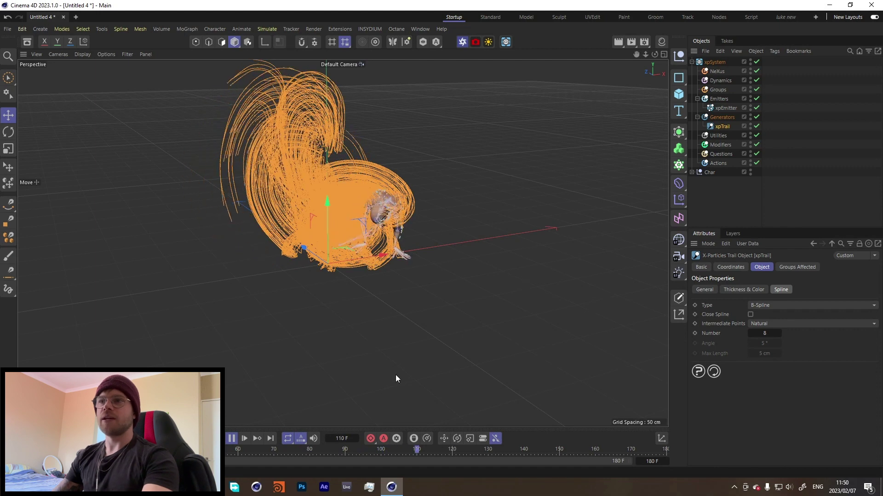
{"action": "left_click", "coordinate": [232, 439]}
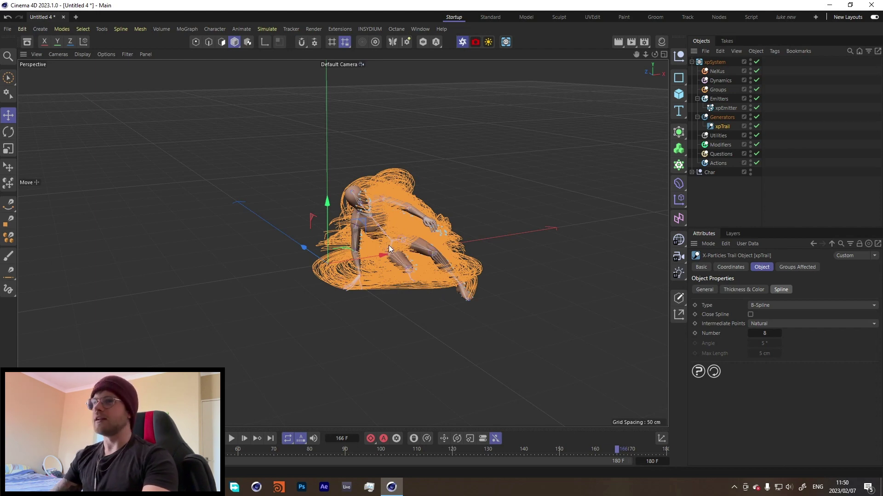
Start the Octane Live Viewer render and switch it to path-tracing (PT) mode.
{"action": "key", "text": "alt+v"}
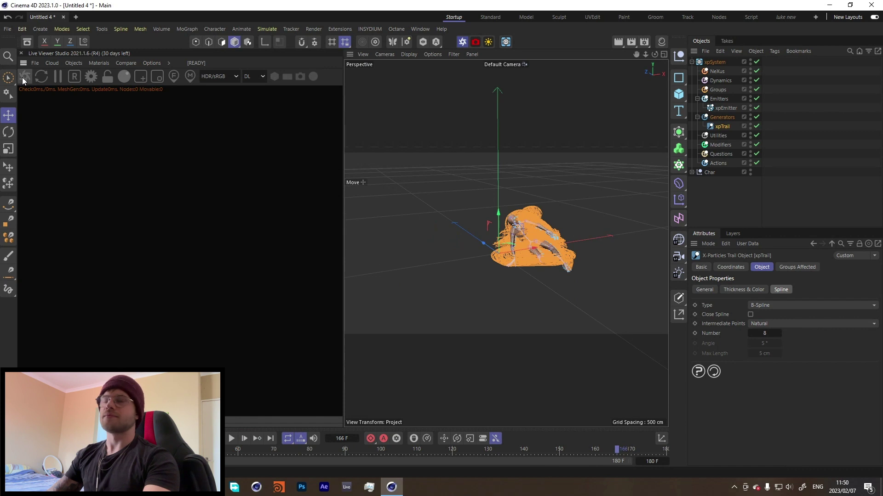
{"action": "left_click", "coordinate": [22, 77]}
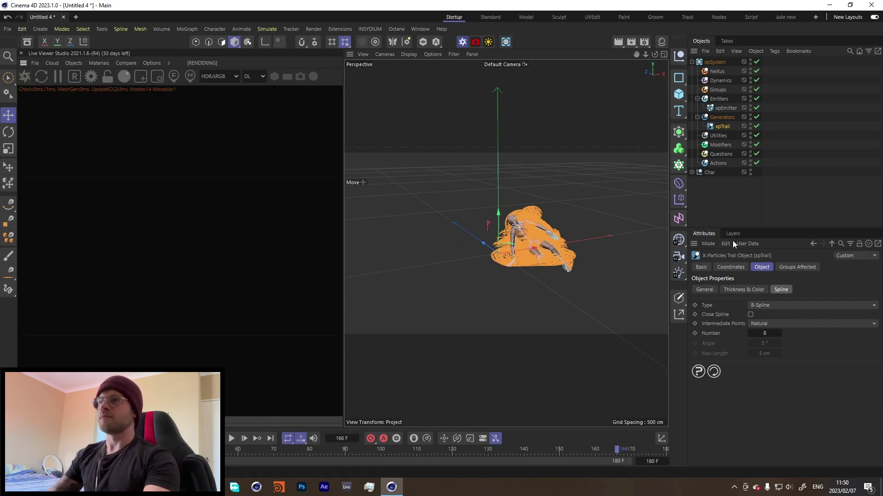
{"action": "left_click_drag", "start_coordinate": [525, 241], "coordinate": [494, 234]}
{"action": "left_click", "coordinate": [253, 76]}
{"action": "left_click", "coordinate": [258, 110]}
Add a Plane primitive as the floor and enlarge its width and depth.
{"action": "scroll", "coordinate": [506, 242], "scroll_direction": "up", "scroll_amount": 2}
{"action": "left_click", "coordinate": [679, 93]}
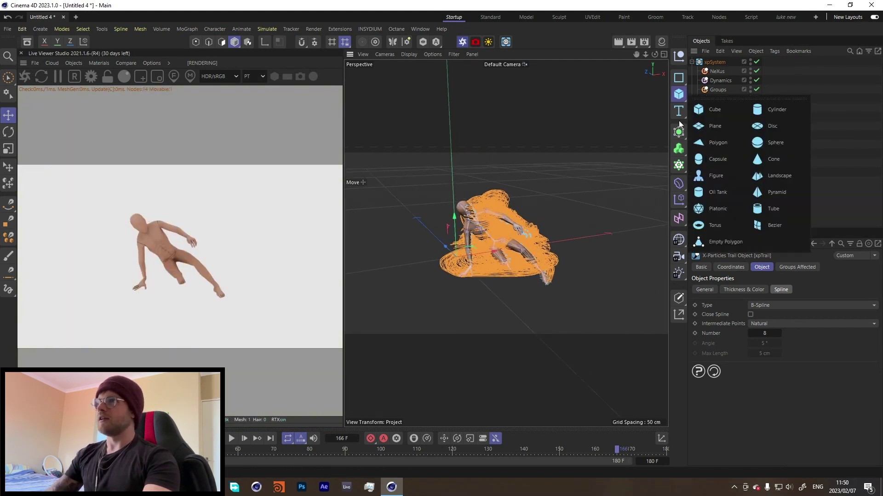
{"action": "left_click", "coordinate": [710, 131]}
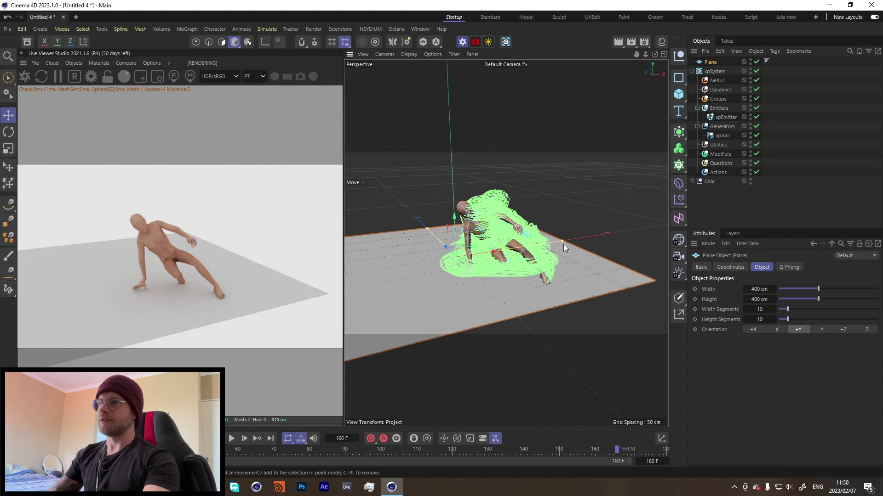
{"action": "left_click_drag", "start_coordinate": [565, 241], "coordinate": [653, 227]}
{"action": "left_click_drag", "start_coordinate": [426, 236], "coordinate": [387, 200]}
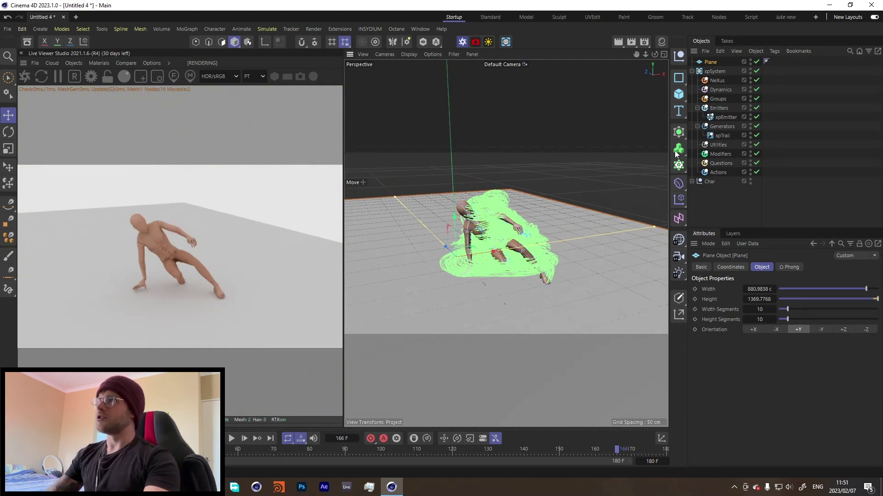
{"action": "left_click", "coordinate": [720, 136]}
Add an Octane ObjectTag to xpTrail with Render As Hair enabled.
{"action": "right_click", "coordinate": [719, 136]}
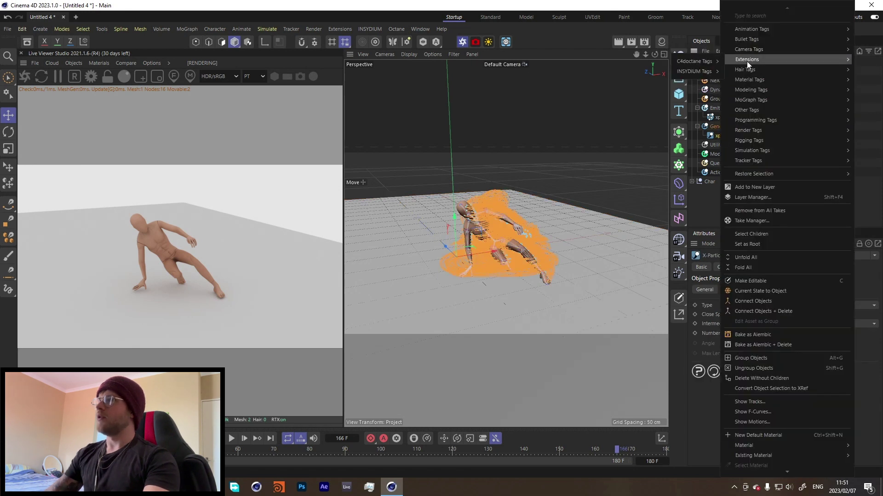
{"action": "mouse_move", "coordinate": [689, 60]}
{"action": "left_click", "coordinate": [747, 97]}
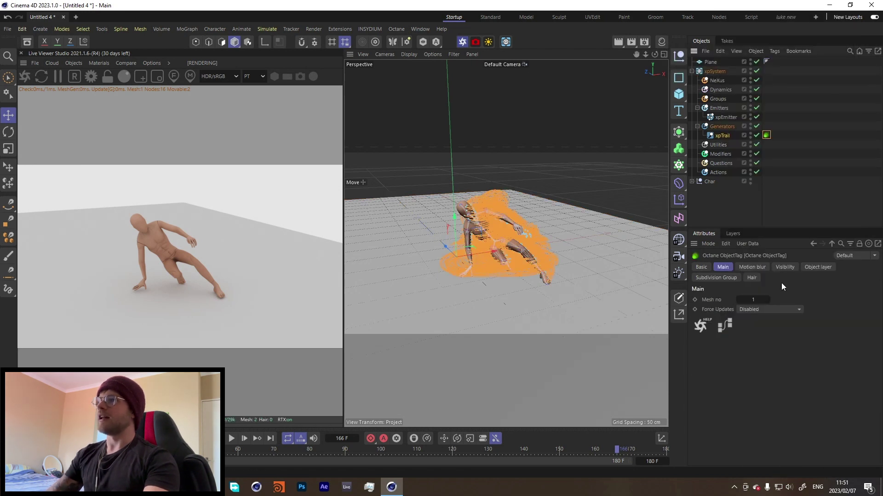
{"action": "left_click", "coordinate": [751, 279]}
{"action": "left_click", "coordinate": [740, 299]}
{"action": "scroll", "coordinate": [504, 272], "scroll_direction": "up", "scroll_amount": 3}
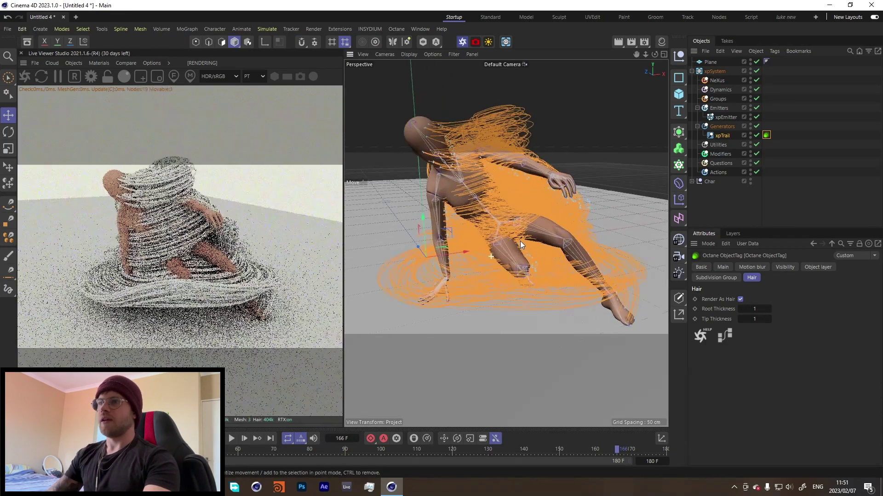
{"action": "scroll", "coordinate": [510, 219], "scroll_direction": "up", "scroll_amount": 3}
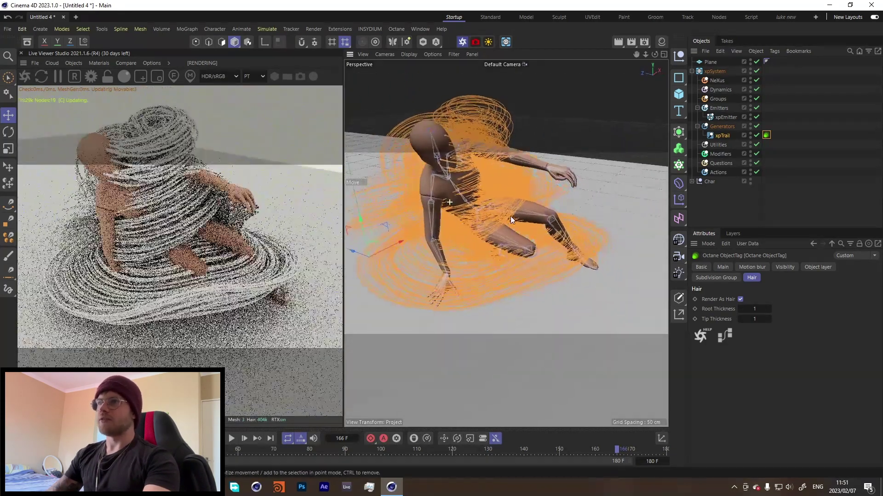
{"action": "left_click_drag", "start_coordinate": [510, 216], "coordinate": [559, 225], "text": "alt"}
{"action": "scroll", "coordinate": [410, 211], "scroll_direction": "up", "scroll_amount": 8}
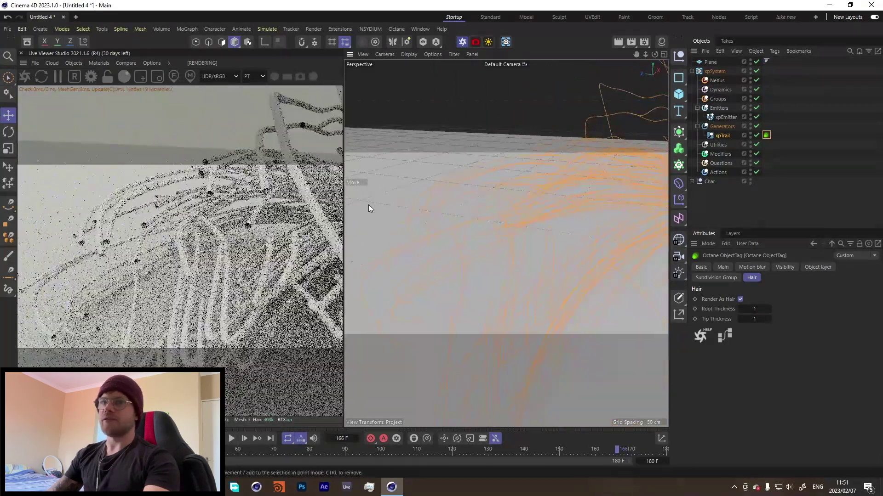
{"action": "scroll", "coordinate": [510, 260], "scroll_direction": "down", "scroll_amount": 5}
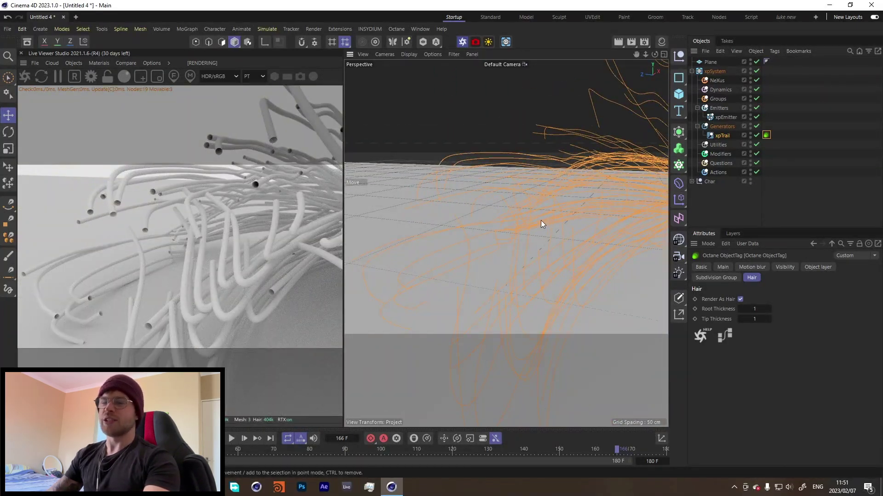
{"action": "scroll", "coordinate": [570, 223], "scroll_direction": "down", "scroll_amount": 5}
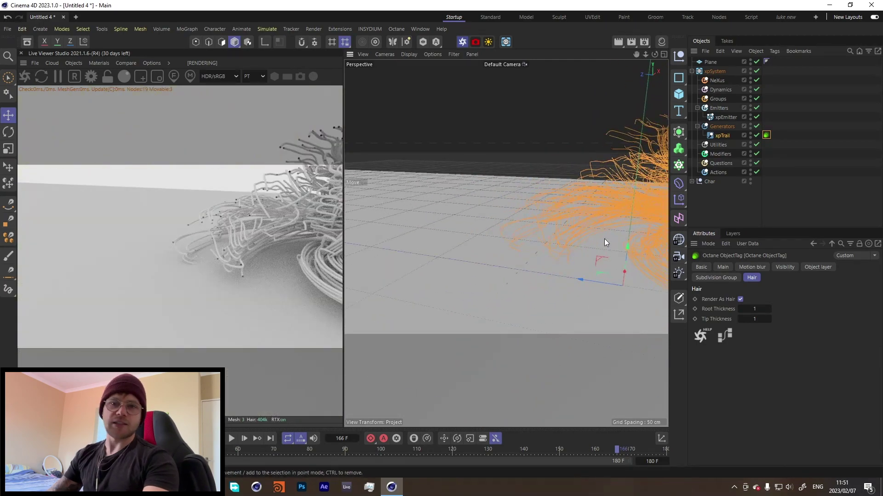
{"action": "scroll", "coordinate": [627, 208], "scroll_direction": "up", "scroll_amount": 5}
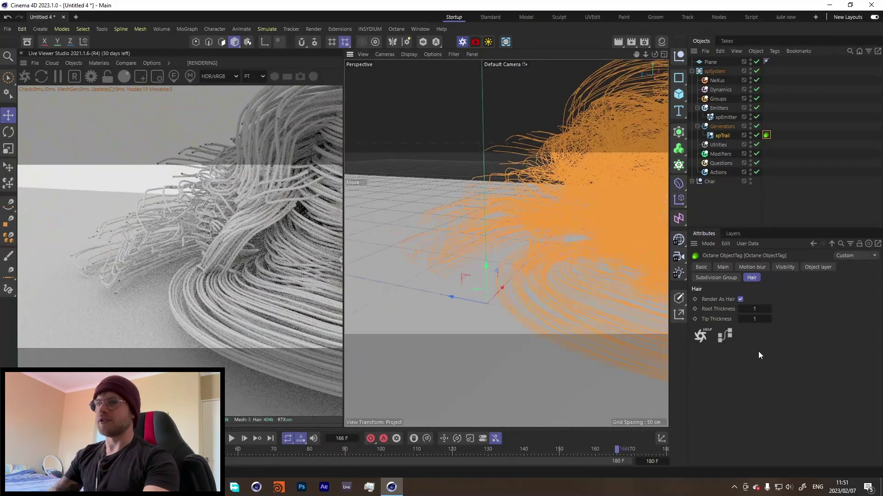
Set the hair Root Thickness to 0, keeping Tip Thickness at 1.
{"action": "left_click", "coordinate": [754, 319]}
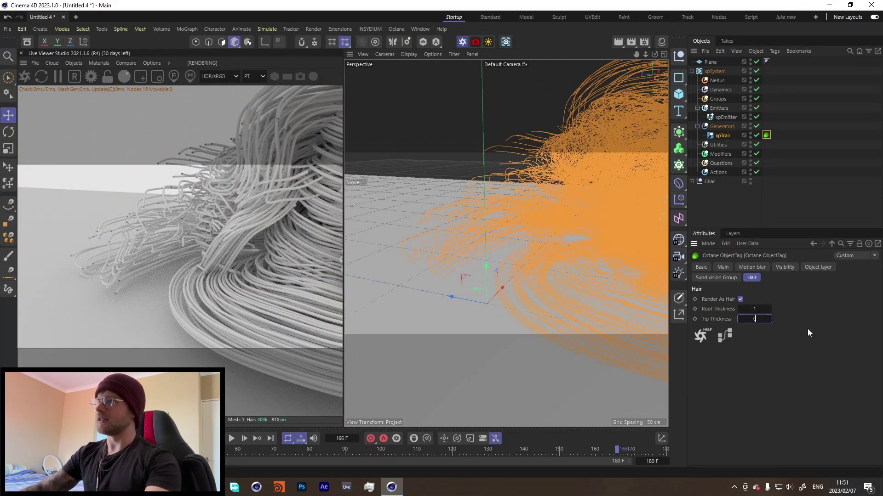
{"action": "type", "text": "0"}
{"action": "key", "text": "Return"}
{"action": "type", "text": "1"}
{"action": "key", "text": "Return"}
{"action": "key", "text": "shift+Tab"}
{"action": "type", "text": "0"}
{"action": "key", "text": "Return"}
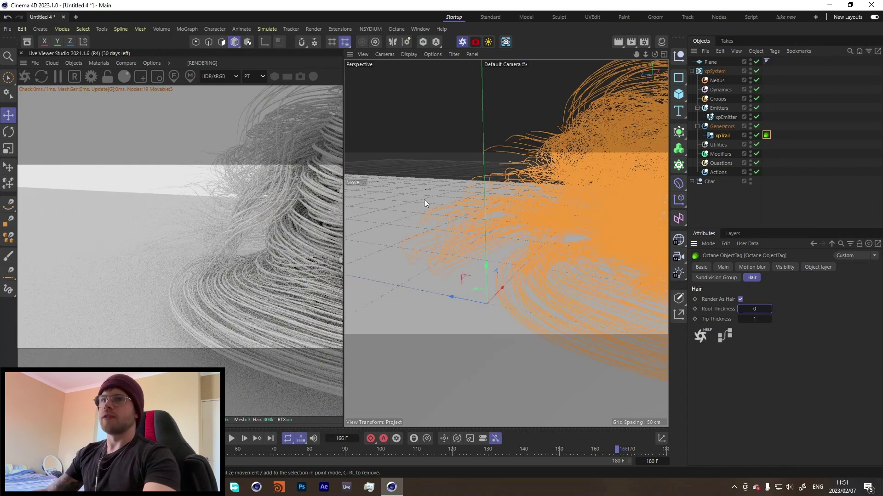
Set the hair Tip Thickness to 0.5.
{"action": "left_click_drag", "start_coordinate": [572, 197], "coordinate": [379, 212], "text": "alt"}
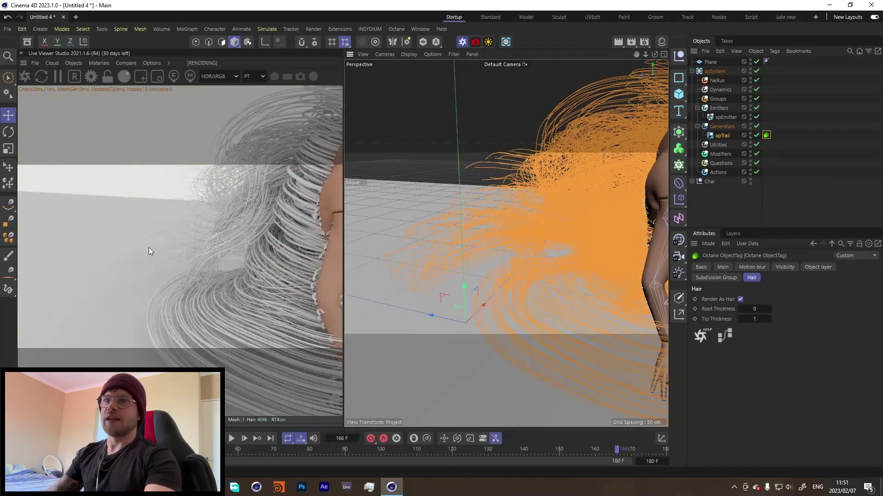
{"action": "left_click_drag", "start_coordinate": [553, 282], "coordinate": [587, 250], "text": "alt"}
{"action": "scroll", "coordinate": [587, 250], "scroll_direction": "up", "scroll_amount": 5}
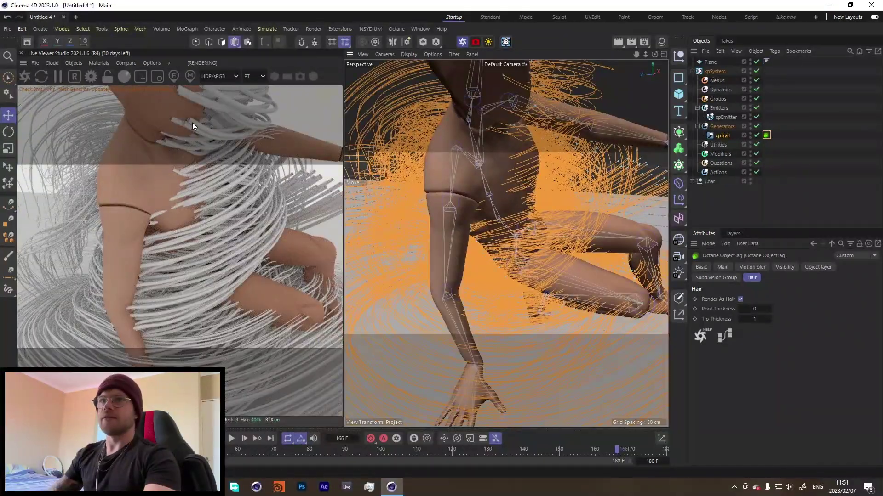
{"action": "key", "text": "Tab"}
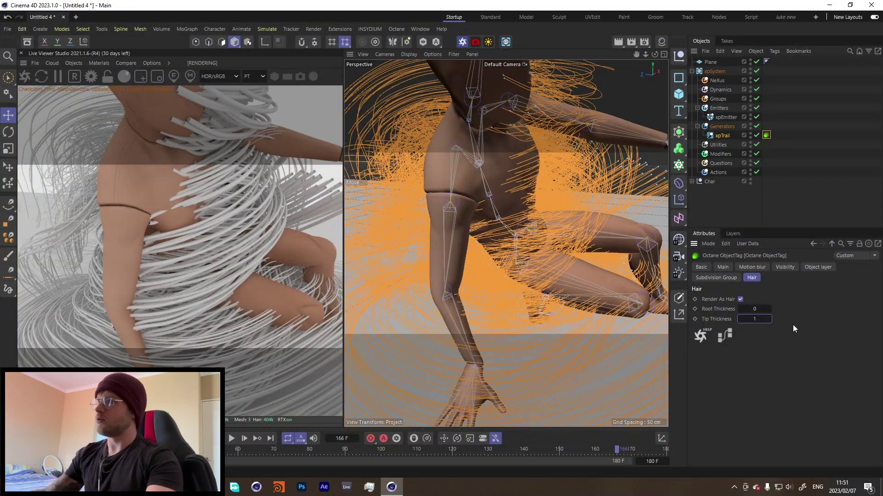
{"action": "type", "text": "0.5"}
{"action": "key", "text": "Return"}
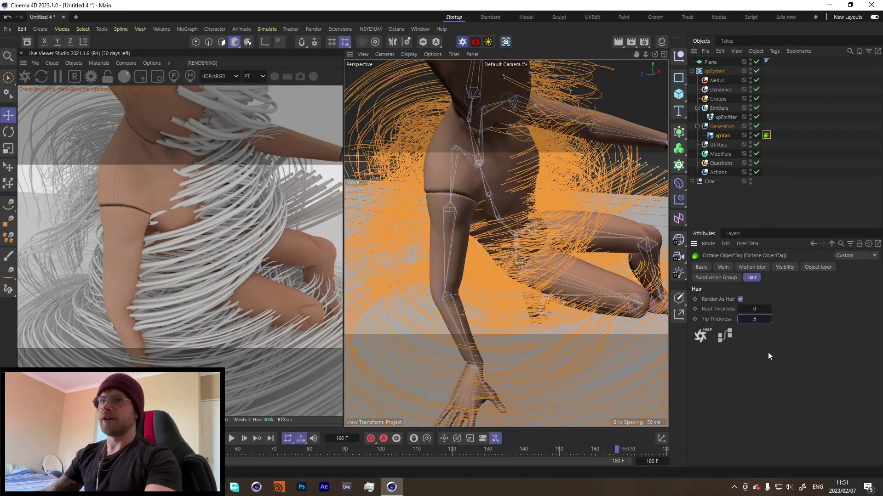
{"action": "scroll", "coordinate": [514, 210], "scroll_direction": "down", "scroll_amount": 5}
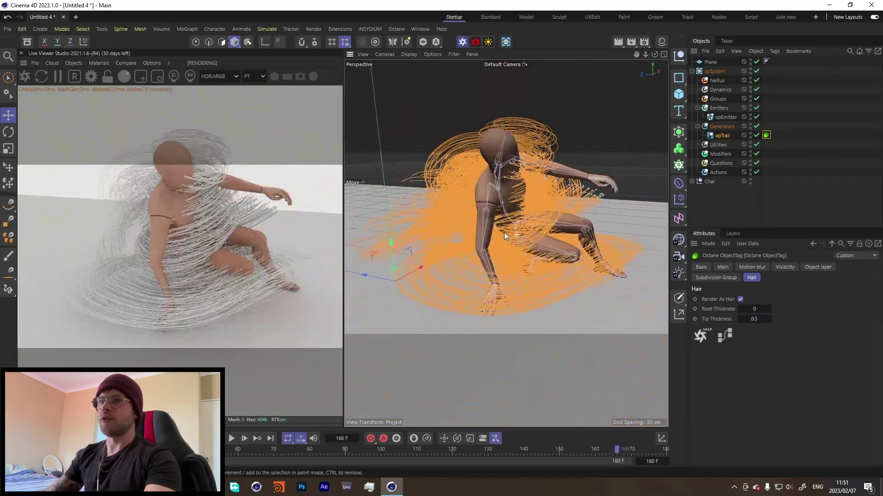
{"action": "scroll", "coordinate": [510, 223], "scroll_direction": "down", "scroll_amount": 3}
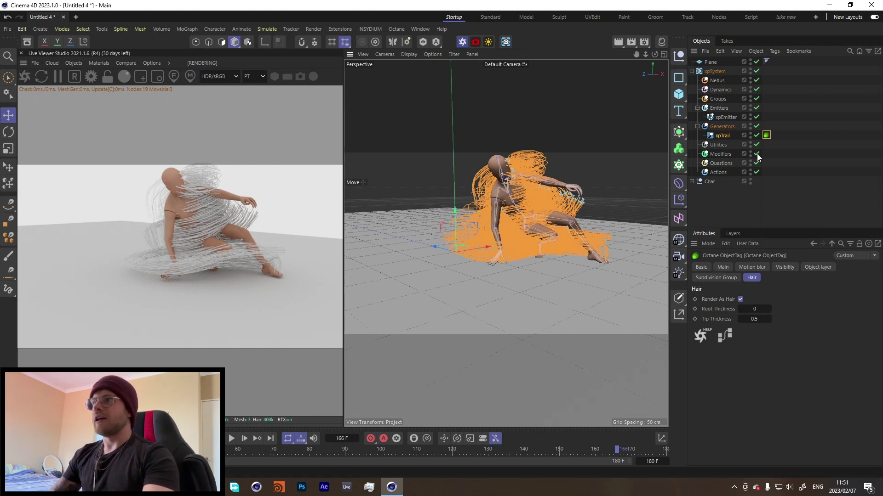
Create the OctDiffuse1 Octane Diffuse material from the Live Viewer and show the Material Manager.
{"action": "left_click", "coordinate": [100, 62]}
{"action": "mouse_move", "coordinate": [117, 106]}
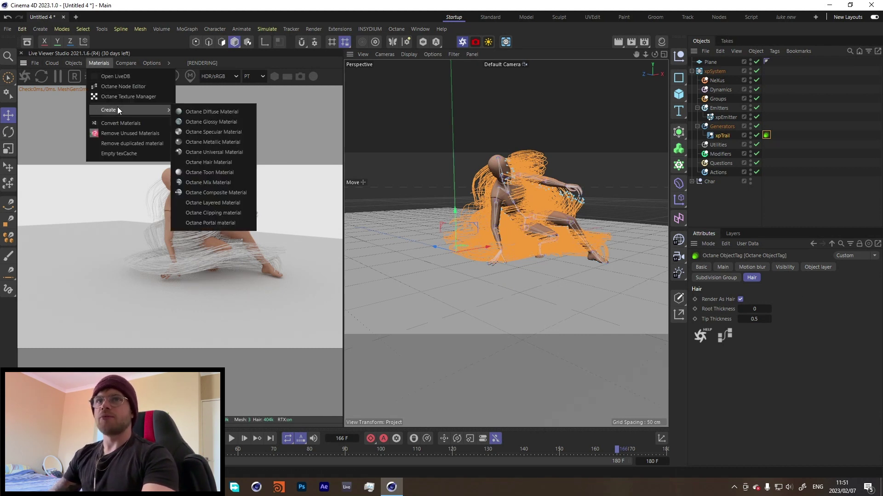
{"action": "left_click", "coordinate": [219, 112]}
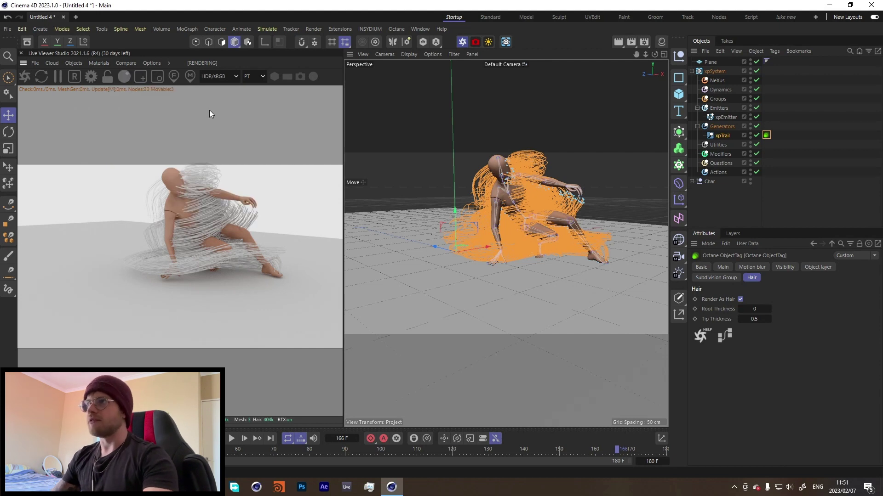
{"action": "left_click", "coordinate": [661, 41]}
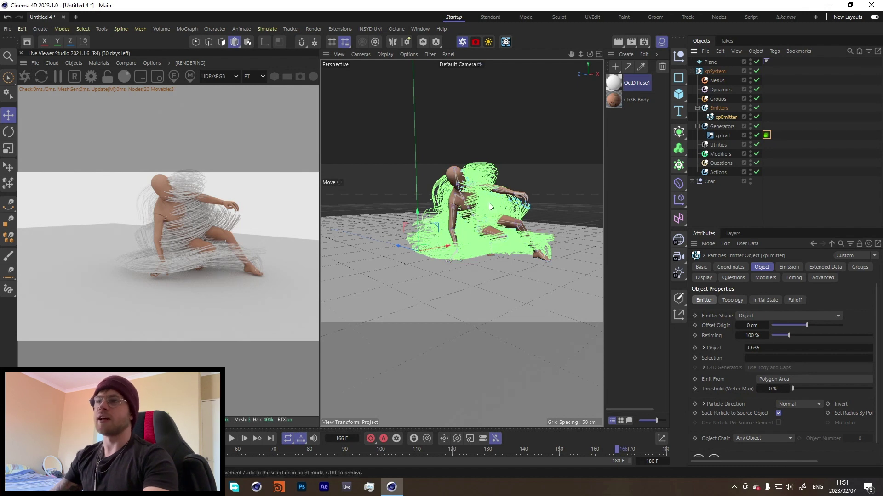
{"action": "left_click", "coordinate": [719, 134]}
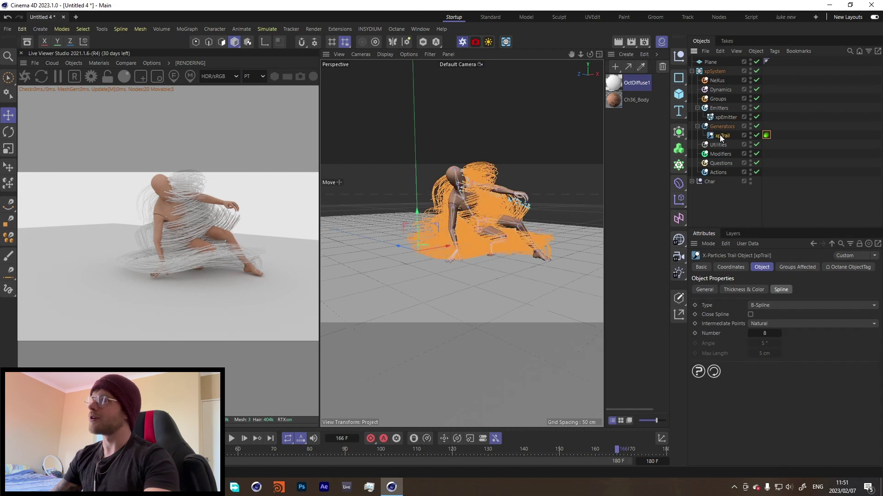
{"action": "left_click", "coordinate": [749, 293]}
{"action": "left_click", "coordinate": [778, 451]}
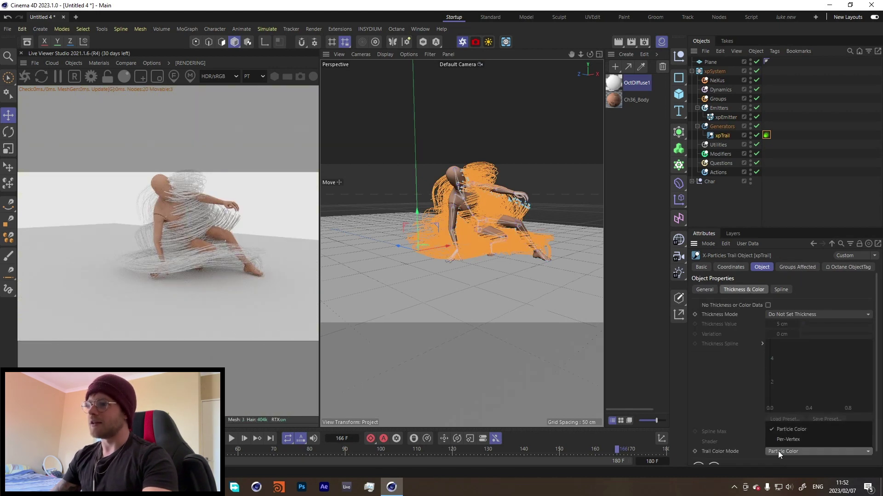
{"action": "left_click", "coordinate": [720, 426]}
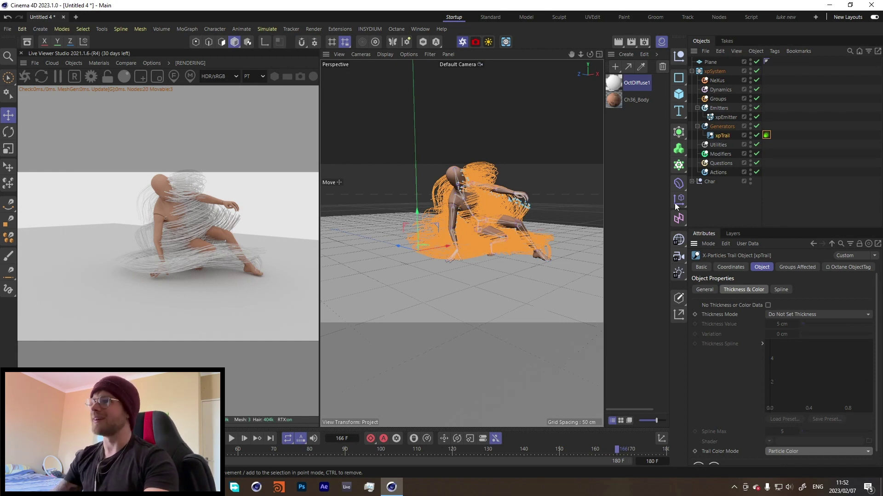
{"action": "left_click", "coordinate": [793, 127]}
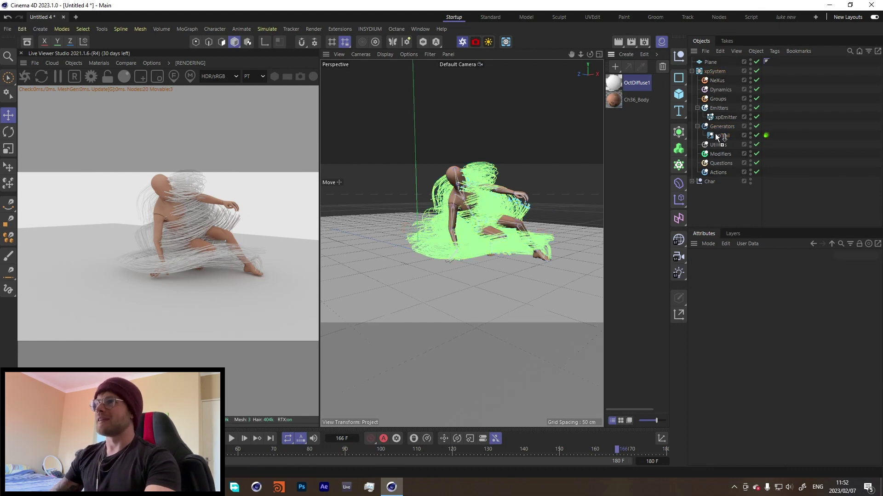
Apply OctDiffuse1 to xpTrail and connect an Octane Gradient to its Diffuse.
{"action": "left_click_drag", "start_coordinate": [715, 134], "coordinate": [716, 135]}
{"action": "double_click", "coordinate": [616, 83]}
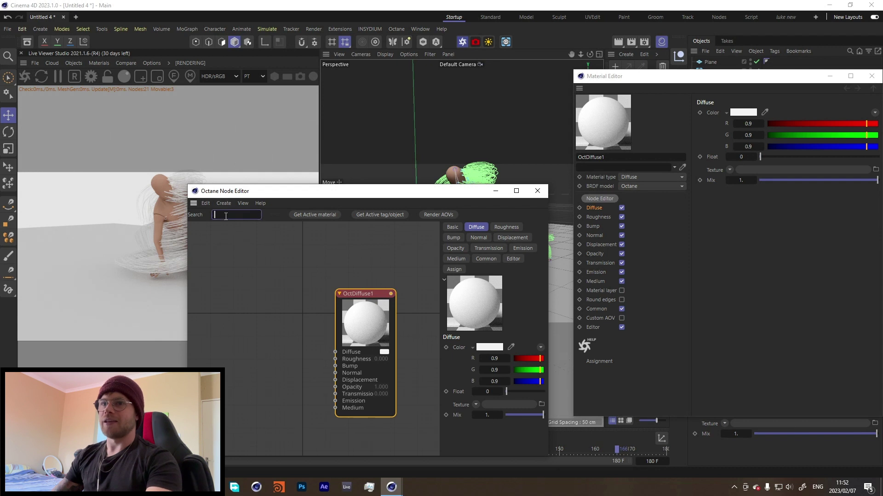
{"action": "type", "text": "gra"}
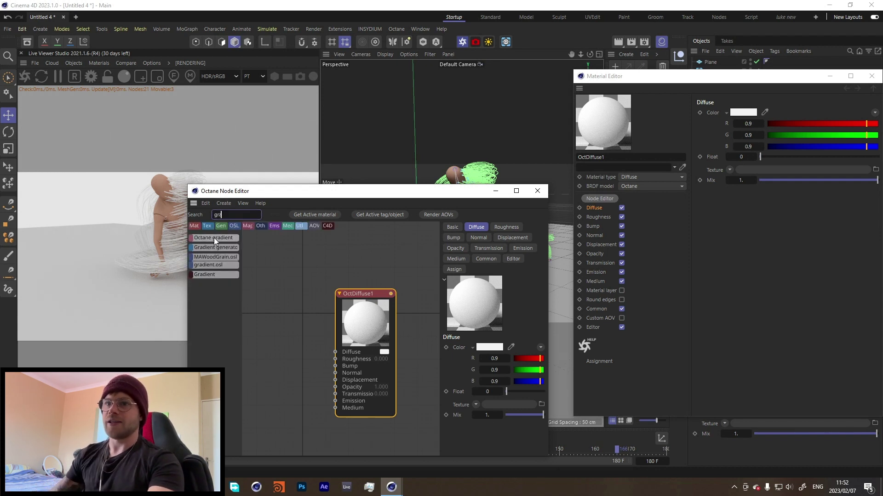
{"action": "left_click_drag", "start_coordinate": [214, 241], "coordinate": [335, 352]}
Load a blue-purple gradient preset and bring a second Gradient node into the graph.
{"action": "left_click_drag", "start_coordinate": [335, 192], "coordinate": [499, 121]}
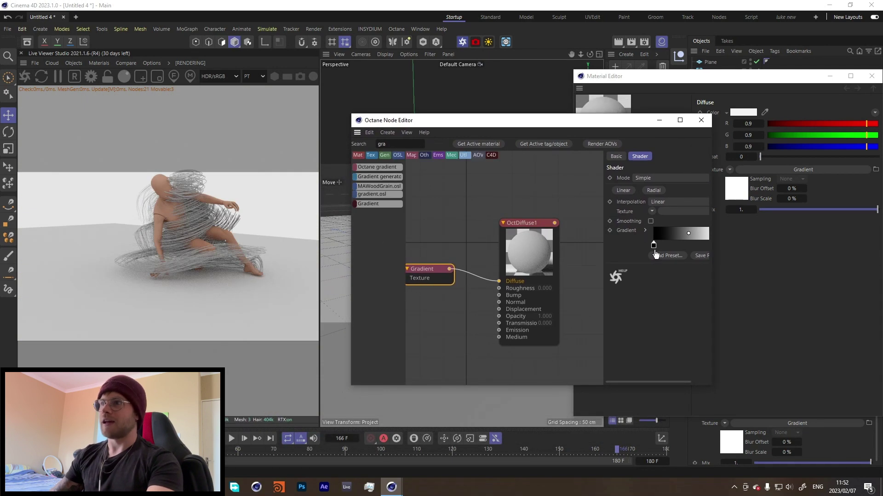
{"action": "left_click", "coordinate": [666, 255]}
{"action": "left_click", "coordinate": [715, 247]}
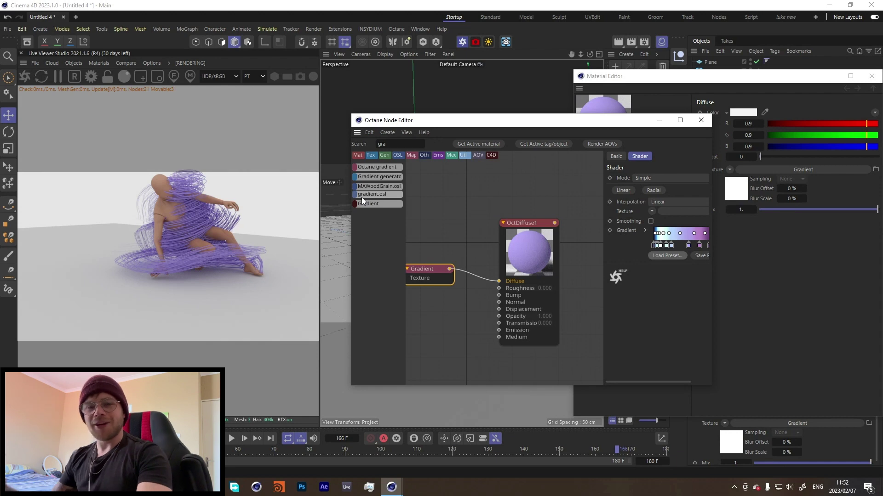
{"action": "left_click_drag", "start_coordinate": [361, 197], "coordinate": [409, 236]}
Wire the new OSL Gradient node into Diffuse and give it a blue-purple preset.
{"action": "left_click", "coordinate": [448, 275]}
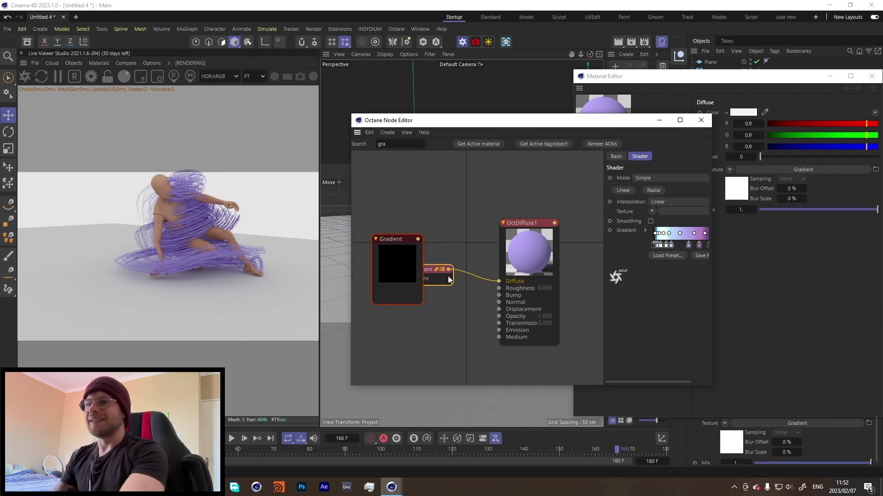
{"action": "left_click_drag", "start_coordinate": [418, 239], "coordinate": [496, 281]}
{"action": "left_click", "coordinate": [412, 264]}
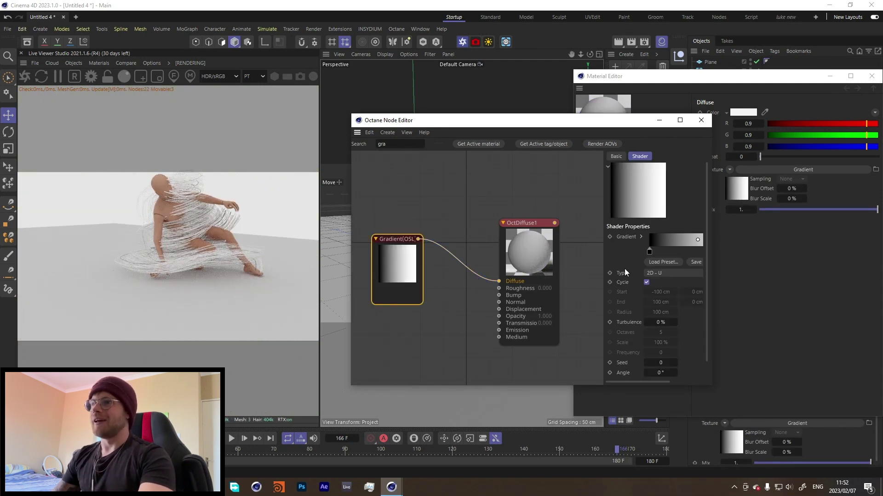
{"action": "left_click", "coordinate": [655, 263]}
{"action": "left_click", "coordinate": [700, 246]}
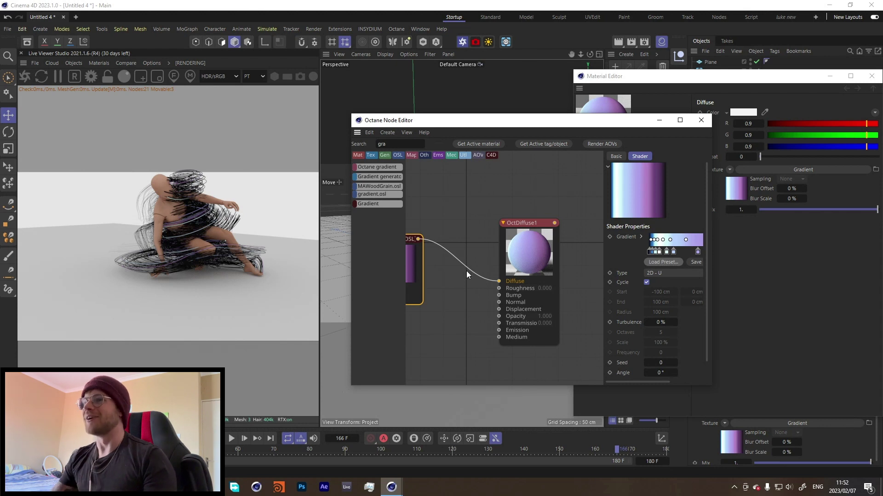
{"action": "left_click", "coordinate": [515, 249]}
{"action": "scroll", "coordinate": [460, 244], "scroll_direction": "down", "scroll_amount": 3}
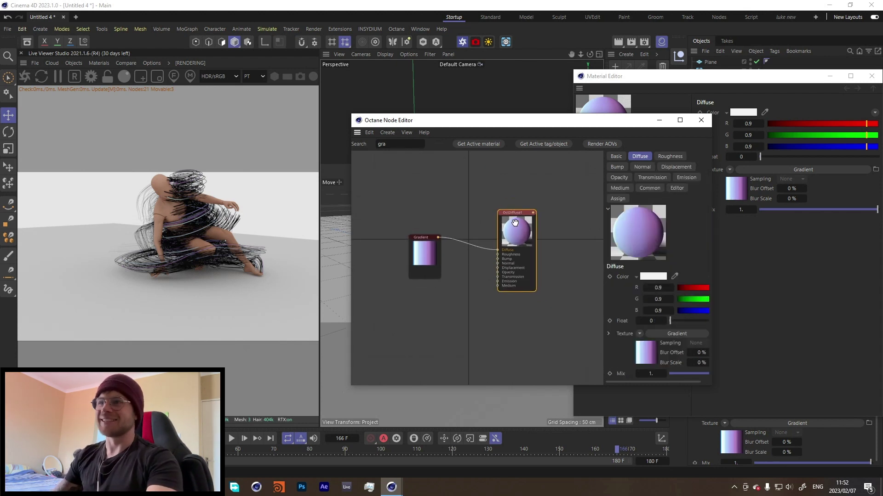
Add Blackbody emission fed by the Gradient, unplug Diffuse, enable surface brightness.
{"action": "left_click", "coordinate": [685, 178]}
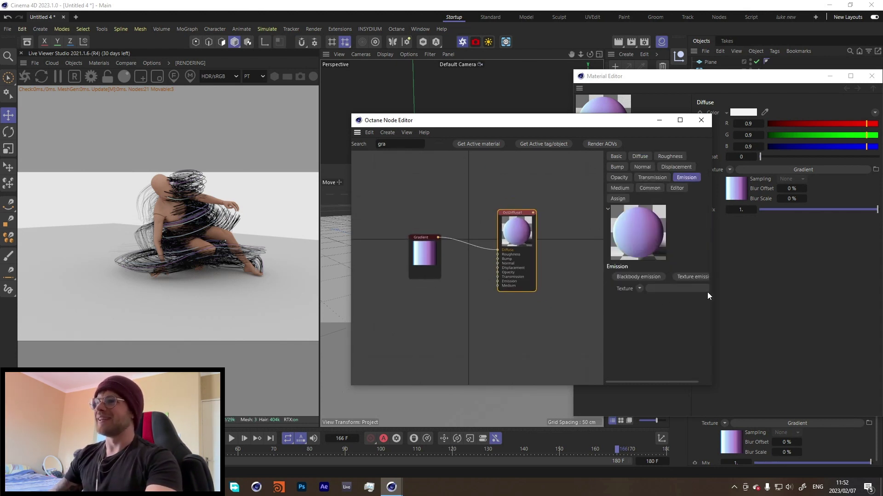
{"action": "left_click", "coordinate": [653, 277]}
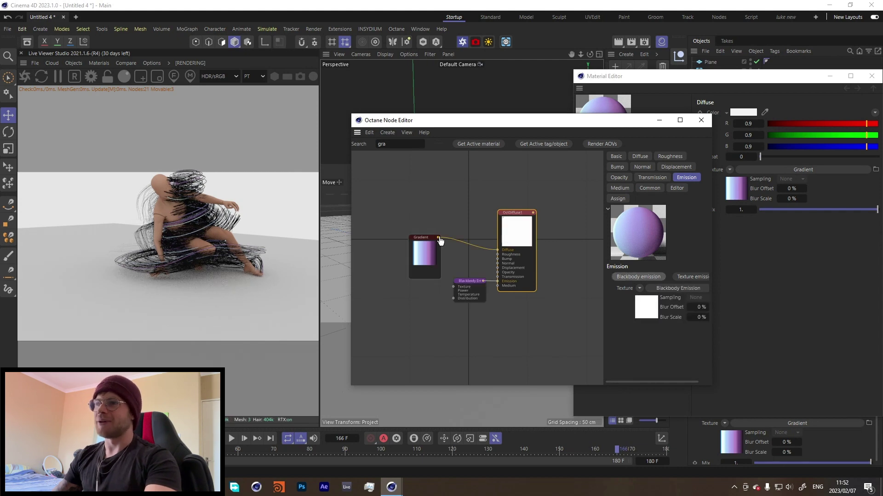
{"action": "left_click_drag", "start_coordinate": [438, 237], "coordinate": [452, 287]}
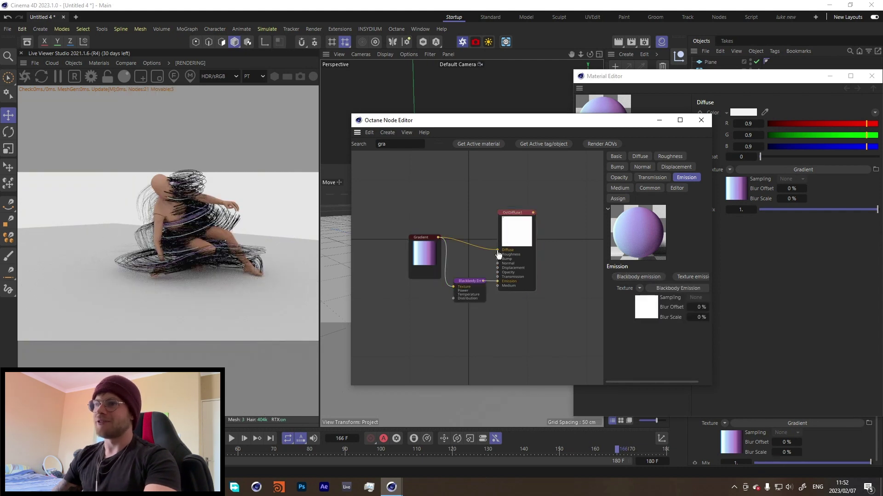
{"action": "left_click_drag", "start_coordinate": [497, 250], "coordinate": [463, 253]}
{"action": "left_click", "coordinate": [473, 288]}
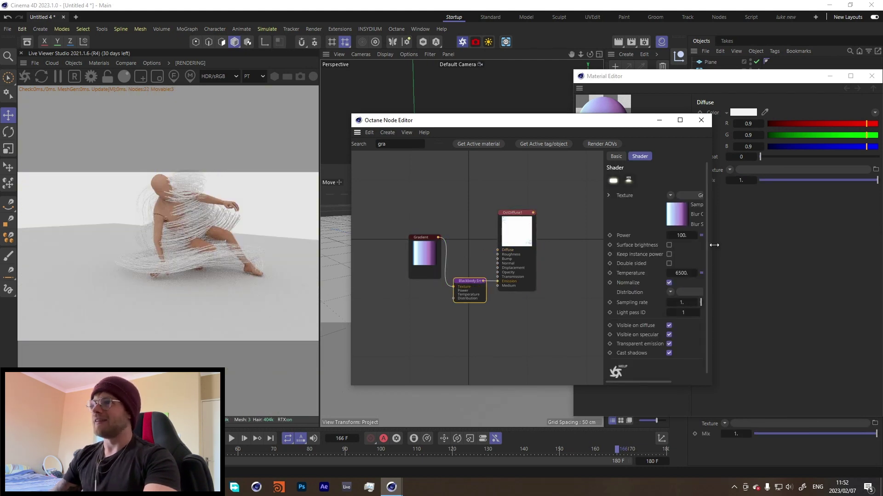
{"action": "left_click_drag", "start_coordinate": [711, 247], "coordinate": [816, 235]}
{"action": "left_click", "coordinate": [760, 245]}
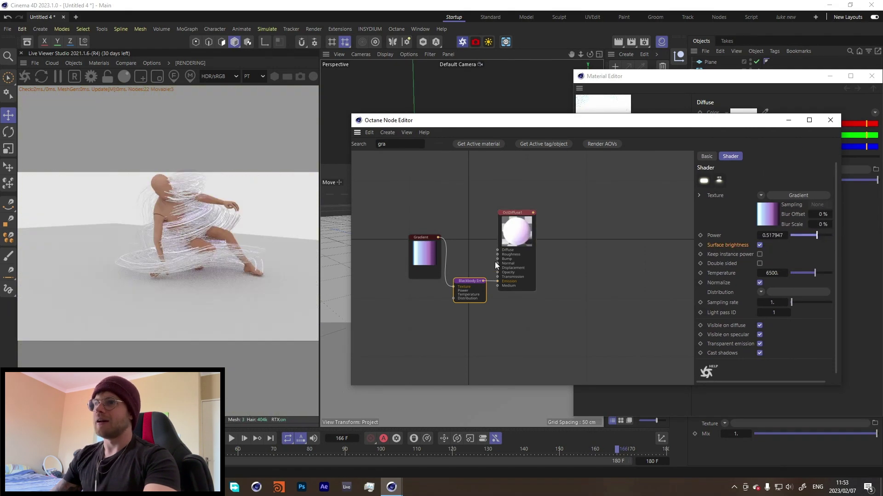
Load the Sky 3 gradient preset, make diffuse black, and set emission Power to 2.28.
{"action": "left_click", "coordinate": [424, 255]}
{"action": "left_click", "coordinate": [753, 262]}
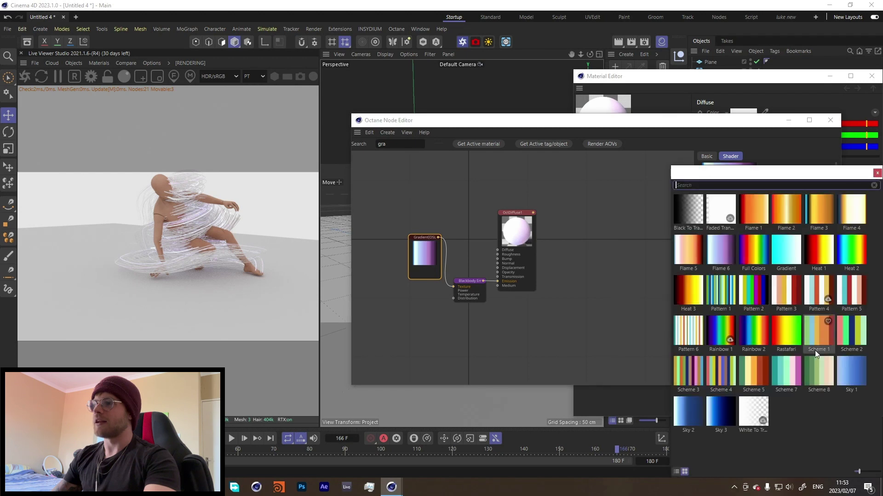
{"action": "left_click", "coordinate": [720, 409]}
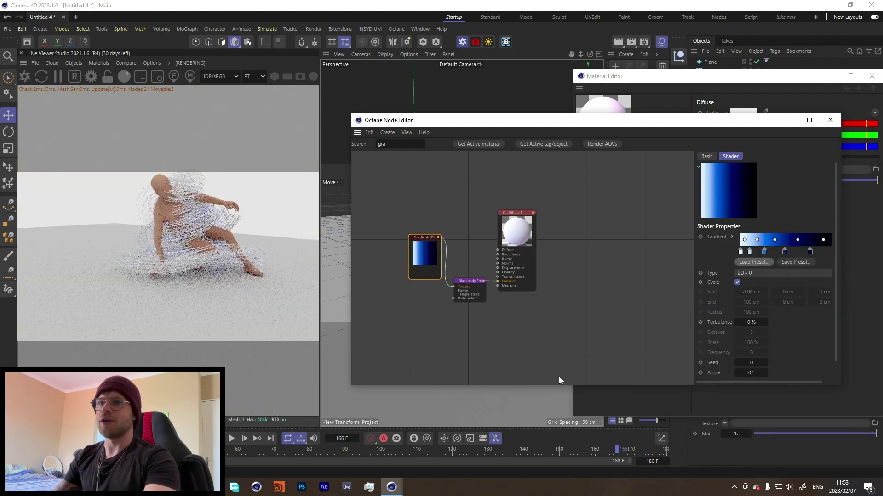
{"action": "left_click", "coordinate": [516, 234]}
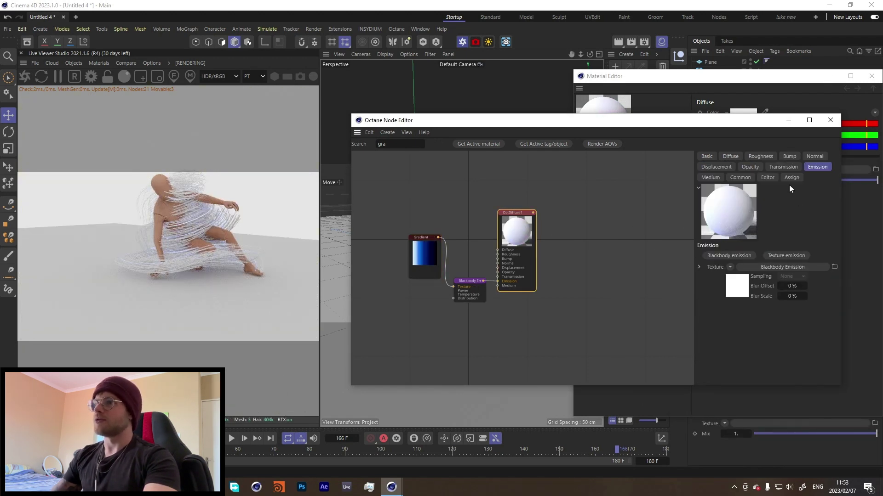
{"action": "left_click", "coordinate": [730, 157]}
{"action": "left_click", "coordinate": [743, 255]}
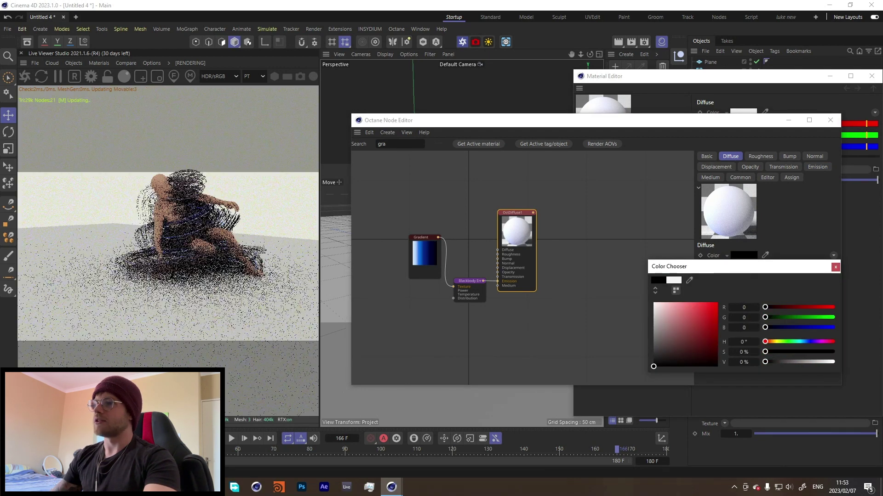
{"action": "left_click", "coordinate": [468, 290]}
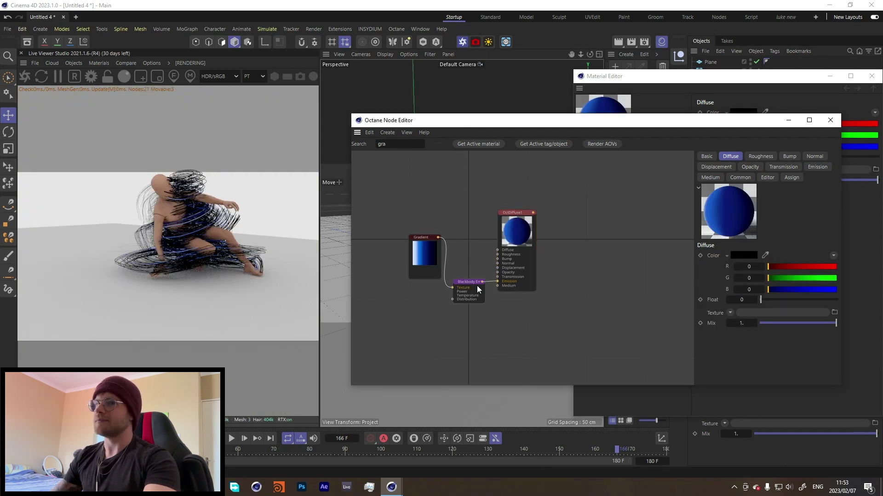
{"action": "left_click_drag", "start_coordinate": [818, 238], "coordinate": [821, 235]}
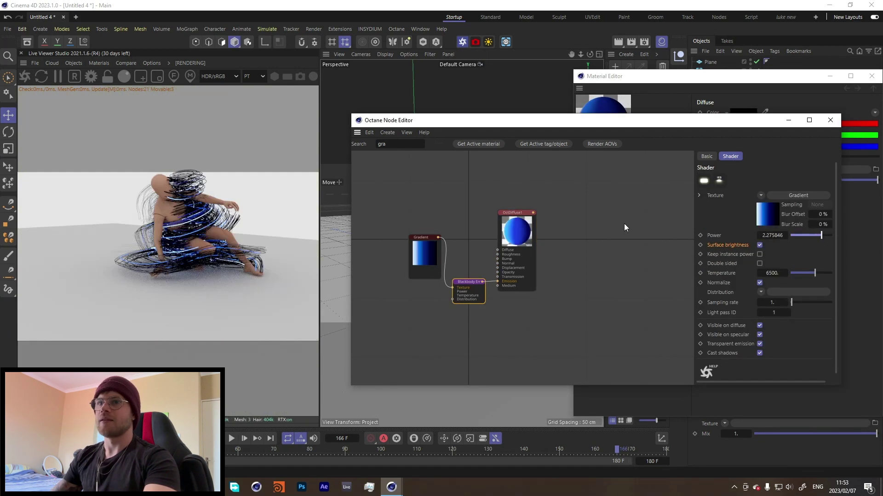
{"action": "left_click", "coordinate": [829, 120]}
Play the animation and pause it at frame 113.
{"action": "left_click", "coordinate": [871, 76]}
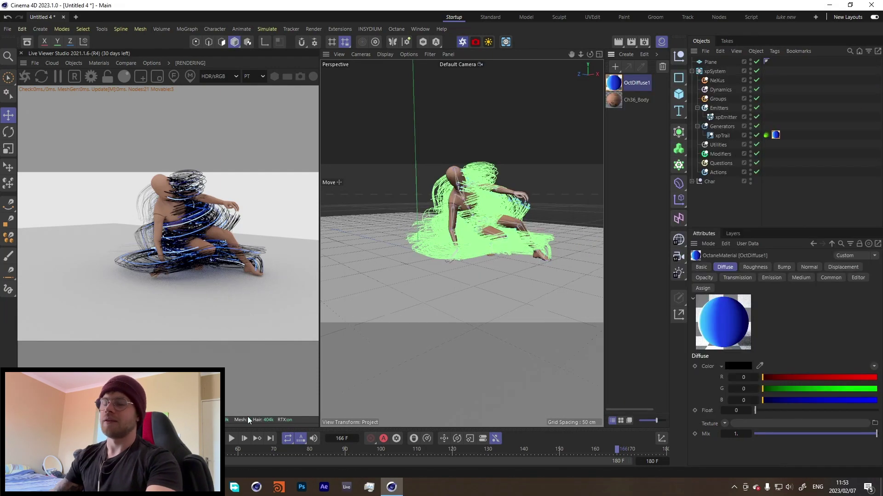
{"action": "left_click", "coordinate": [232, 438]}
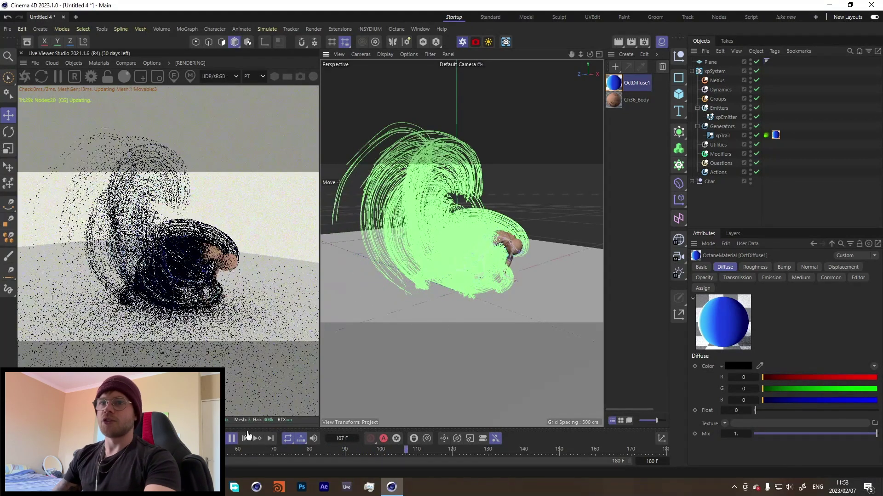
{"action": "left_click", "coordinate": [233, 440]}
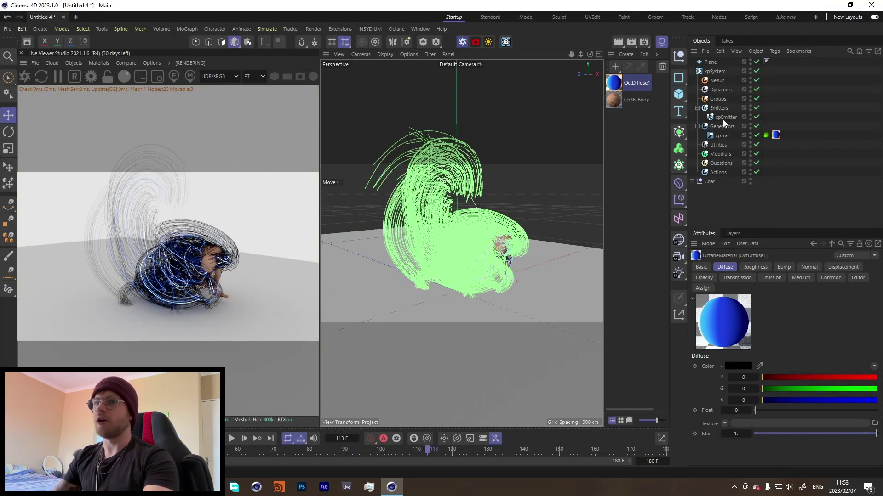
Review xpTrail's Thickness & Color, Coordinates and General settings.
{"action": "left_click", "coordinate": [722, 135]}
{"action": "left_click", "coordinate": [744, 290]}
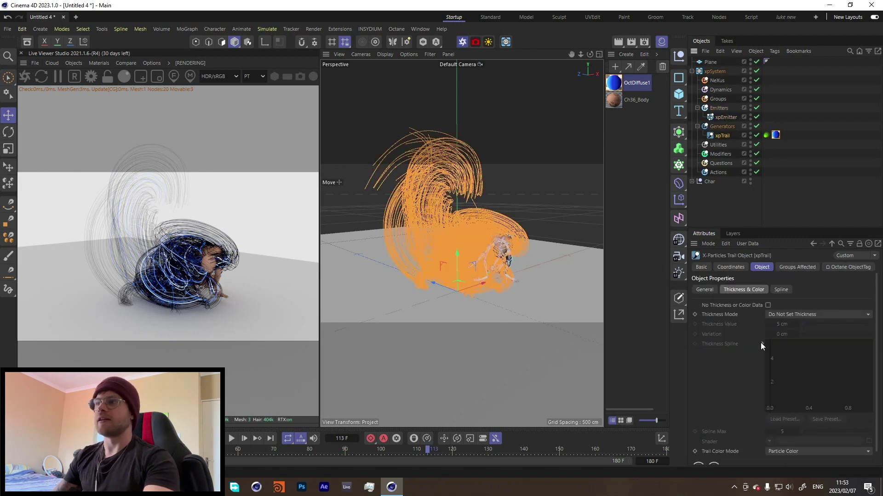
{"action": "left_click", "coordinate": [731, 267]}
{"action": "left_click", "coordinate": [762, 267]}
{"action": "left_click", "coordinate": [704, 290]}
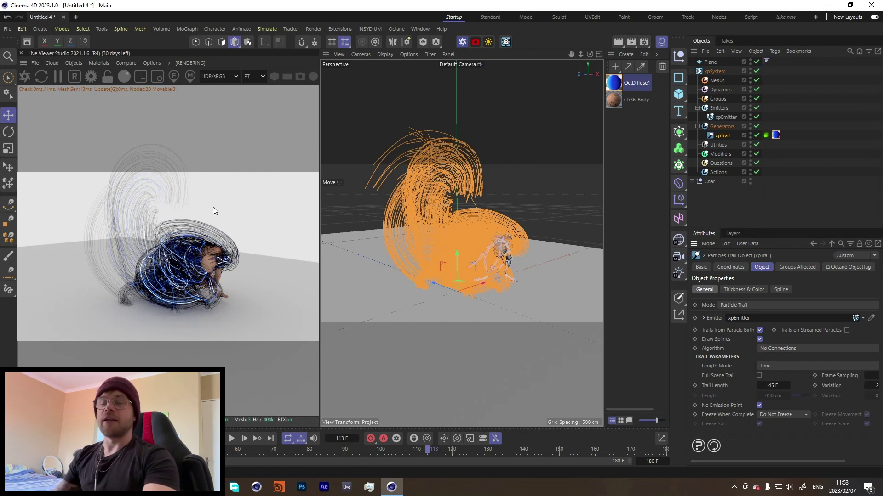
Add an Octane camera and set its motion blur Shutter to 0.0201.
{"action": "left_click", "coordinate": [468, 42]}
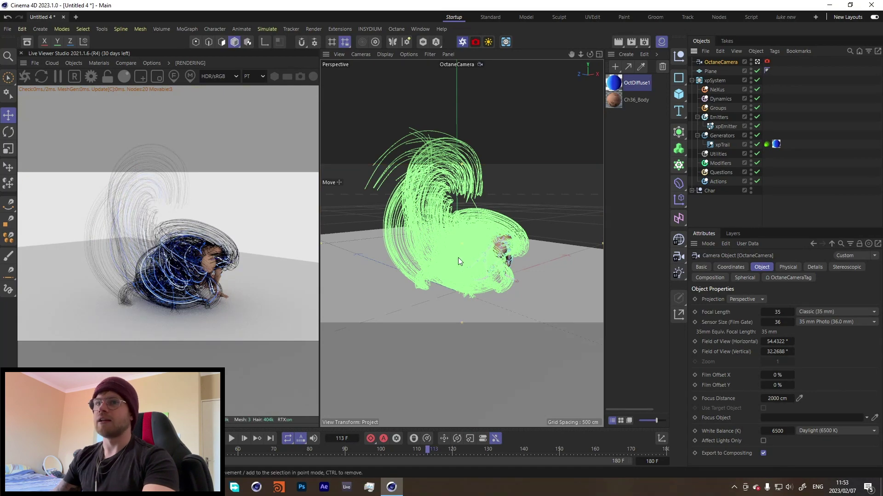
{"action": "left_click_drag", "start_coordinate": [458, 258], "coordinate": [455, 235], "text": "alt"}
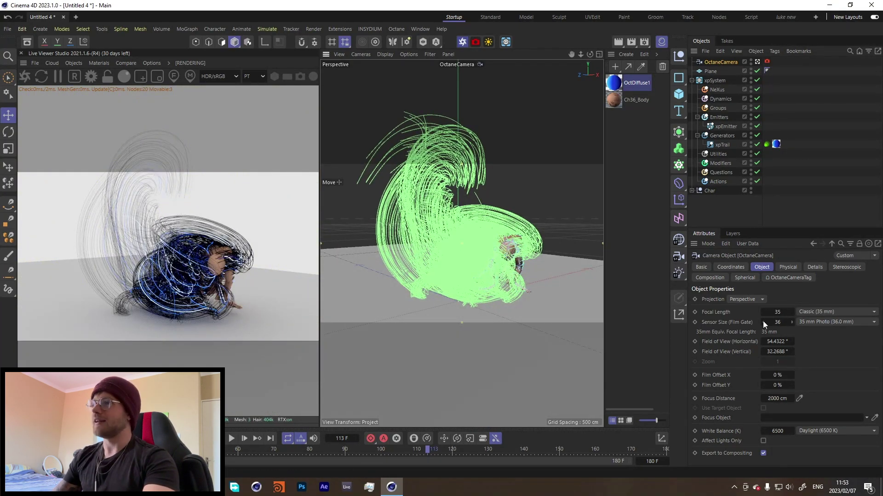
{"action": "left_click", "coordinate": [767, 61]}
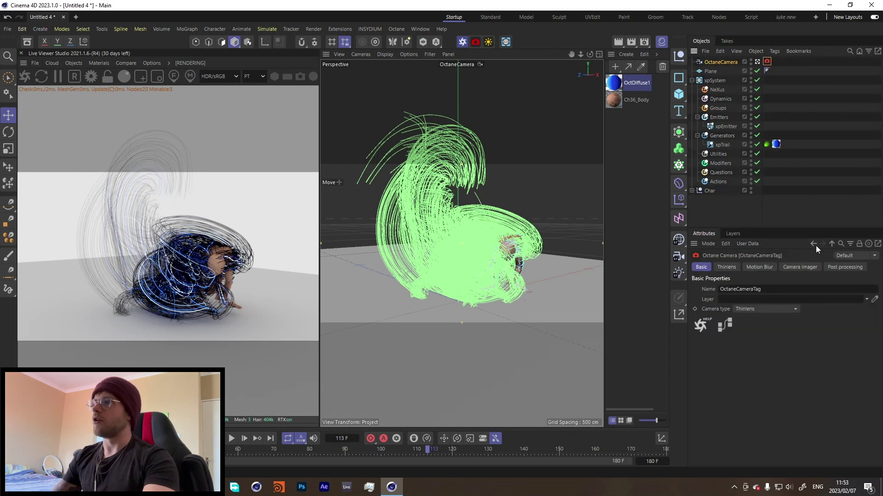
{"action": "left_click", "coordinate": [761, 268]}
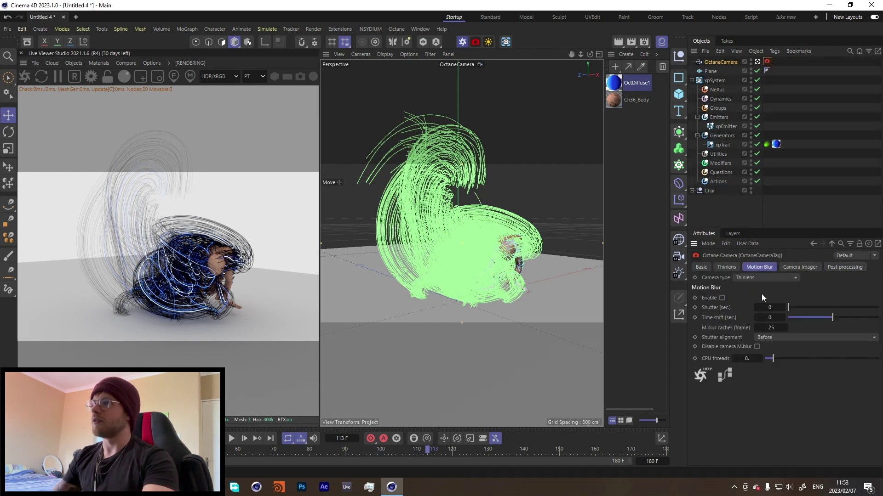
{"action": "left_click", "coordinate": [783, 308]}
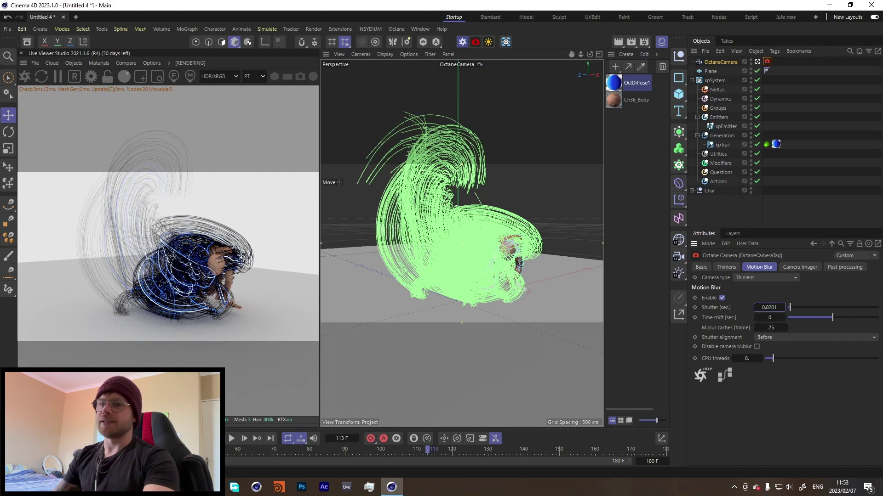
Play the animation and stop it at frame 25.
{"action": "left_click", "coordinate": [180, 438]}
{"action": "left_click", "coordinate": [232, 439]}
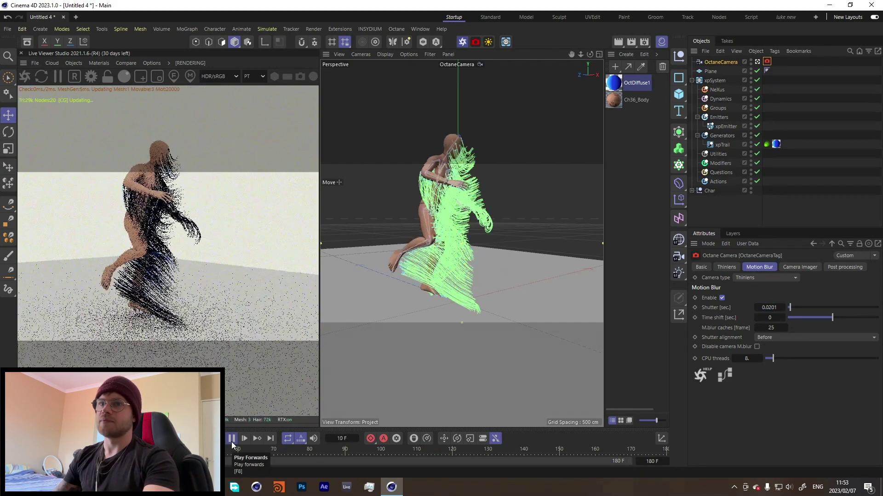
{"action": "left_click", "coordinate": [231, 438]}
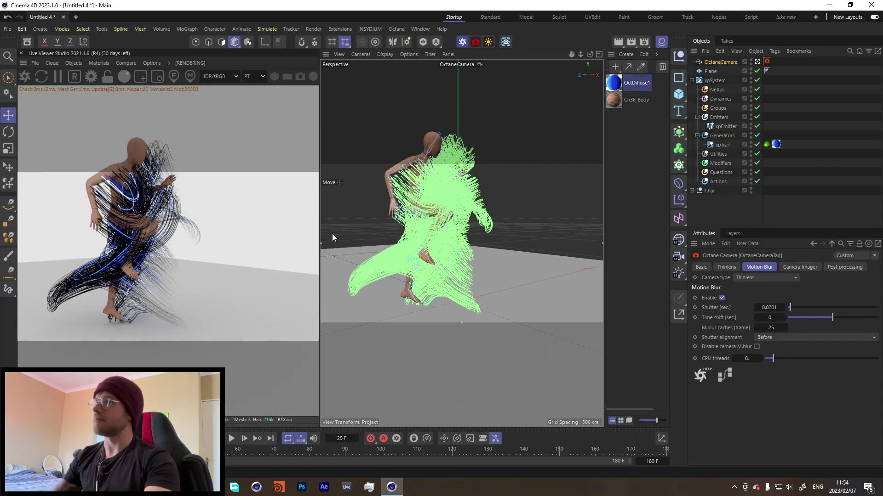
{"action": "left_click", "coordinate": [692, 191]}
Add an Octane ObjectTag to the Ch36 body mesh.
{"action": "right_click", "coordinate": [719, 201]}
{"action": "mouse_move", "coordinate": [753, 58]}
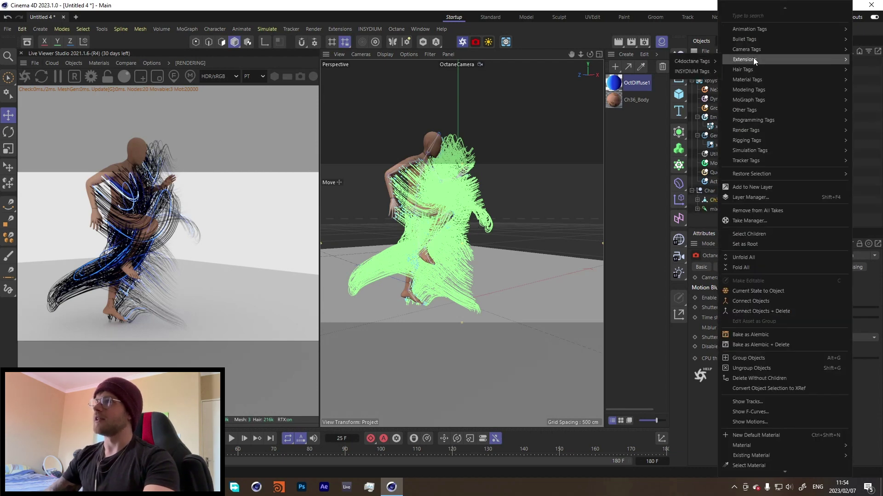
{"action": "mouse_move", "coordinate": [704, 61]}
{"action": "left_click", "coordinate": [752, 96]}
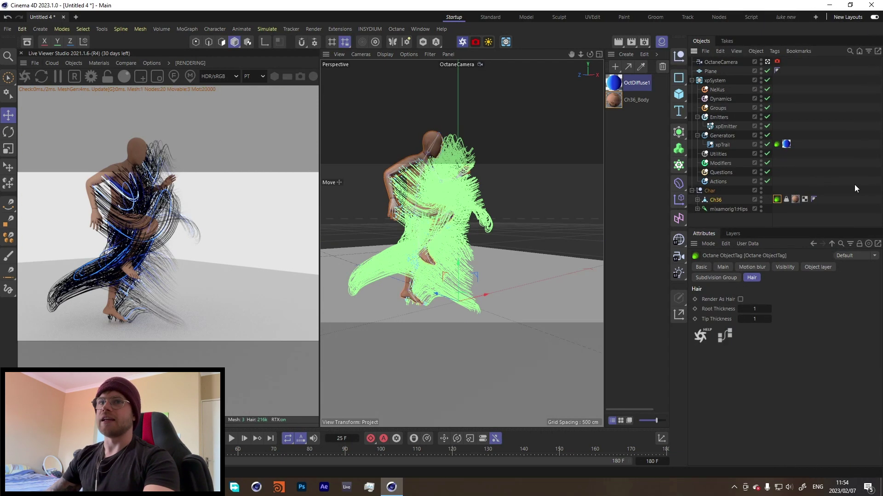
{"action": "left_click", "coordinate": [855, 170]}
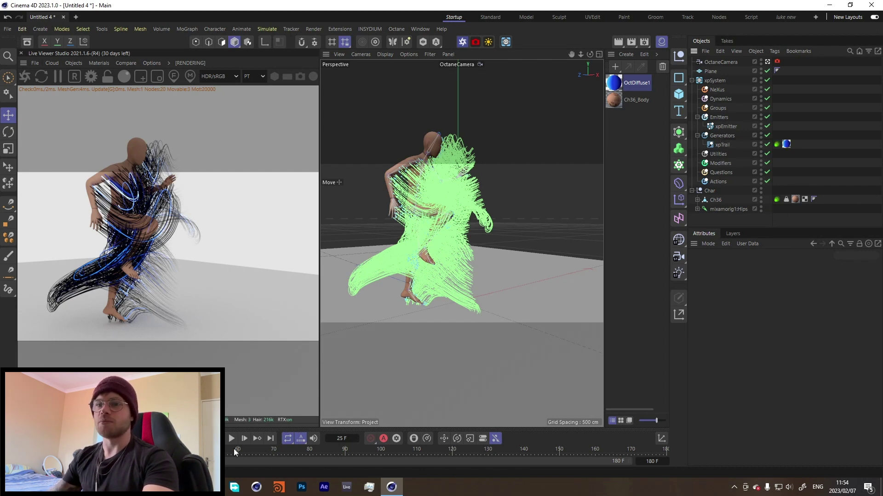
Preview the motion blur and raise the camera shutter to 0.837713.
{"action": "left_click", "coordinate": [776, 62]}
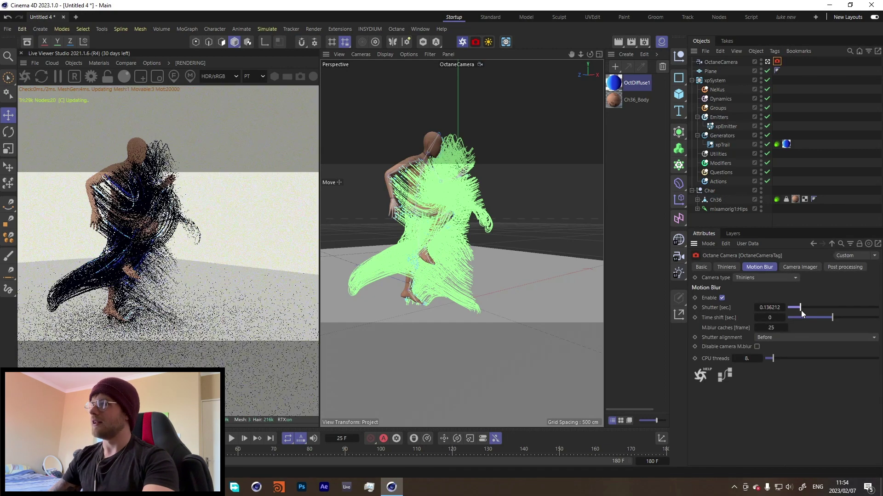
{"action": "left_click", "coordinate": [231, 439]}
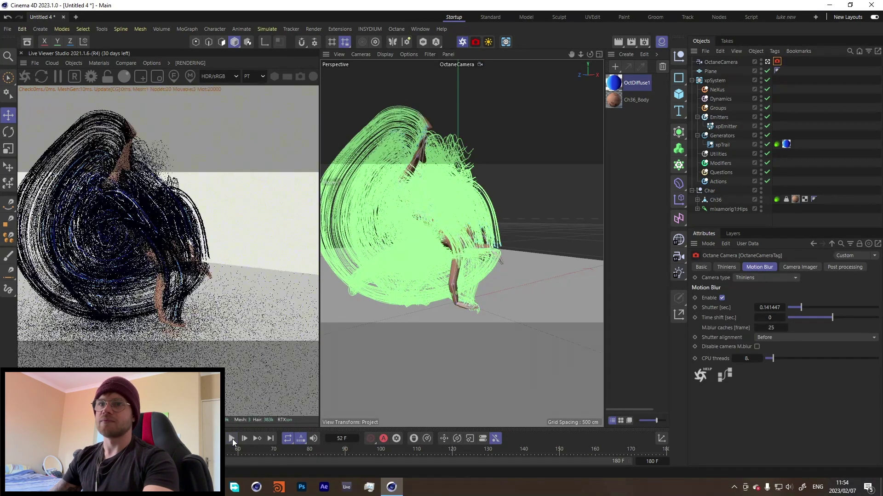
{"action": "left_click", "coordinate": [232, 439]}
{"action": "left_click_drag", "start_coordinate": [402, 302], "coordinate": [430, 293], "text": "alt"}
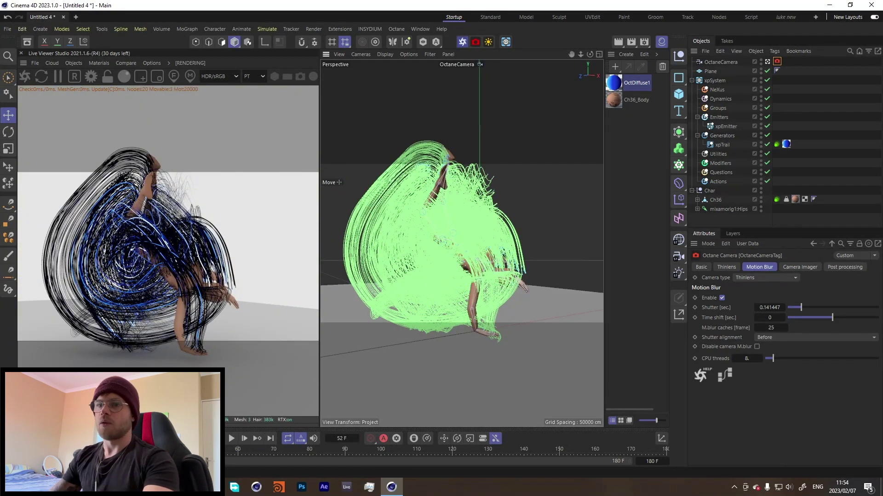
{"action": "left_click", "coordinate": [231, 439]}
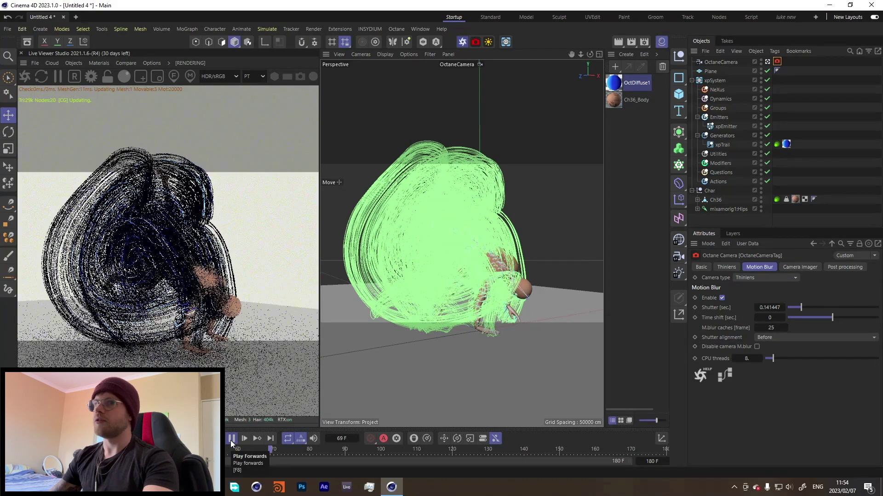
{"action": "left_click", "coordinate": [231, 439]}
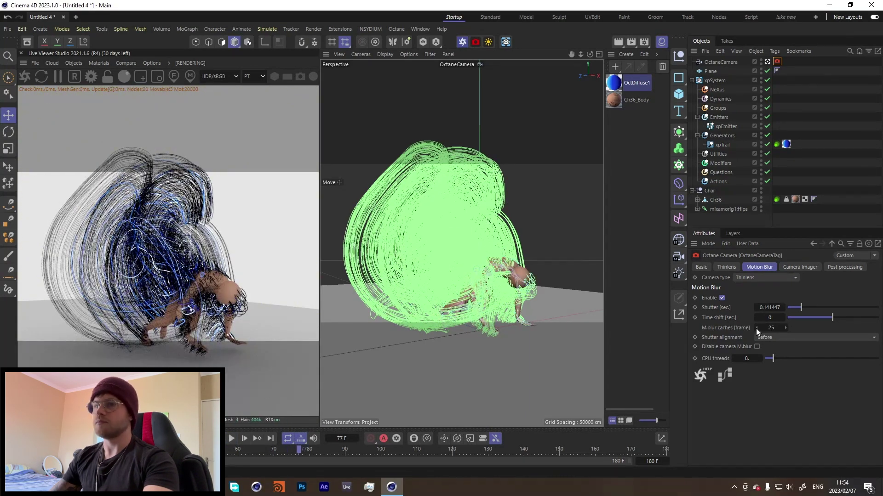
{"action": "left_click_drag", "start_coordinate": [801, 308], "coordinate": [862, 308]}
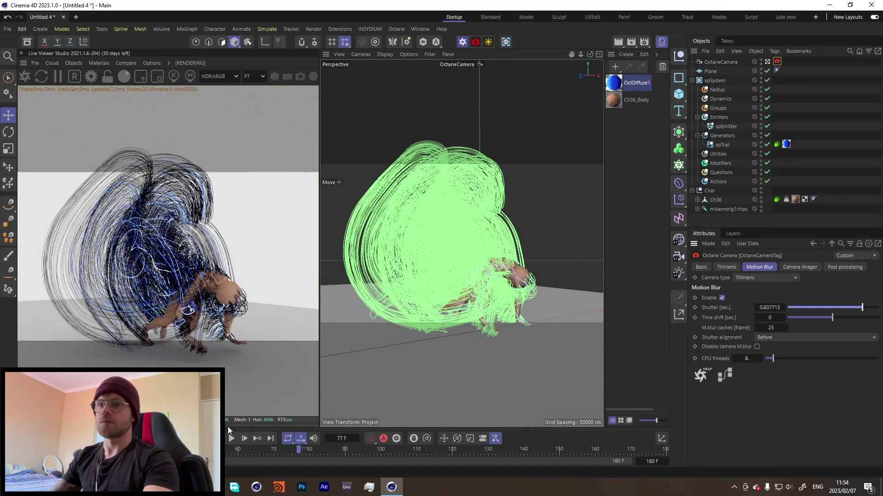
{"action": "left_click", "coordinate": [231, 439]}
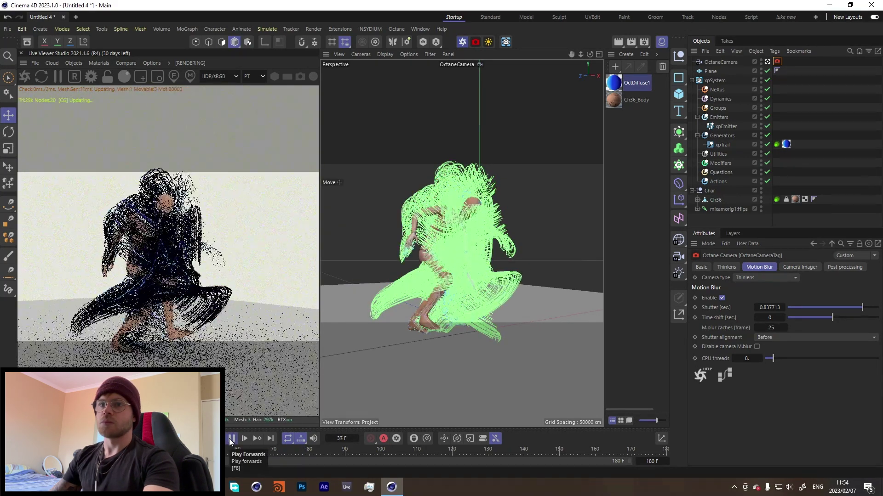
{"action": "left_click", "coordinate": [231, 439]}
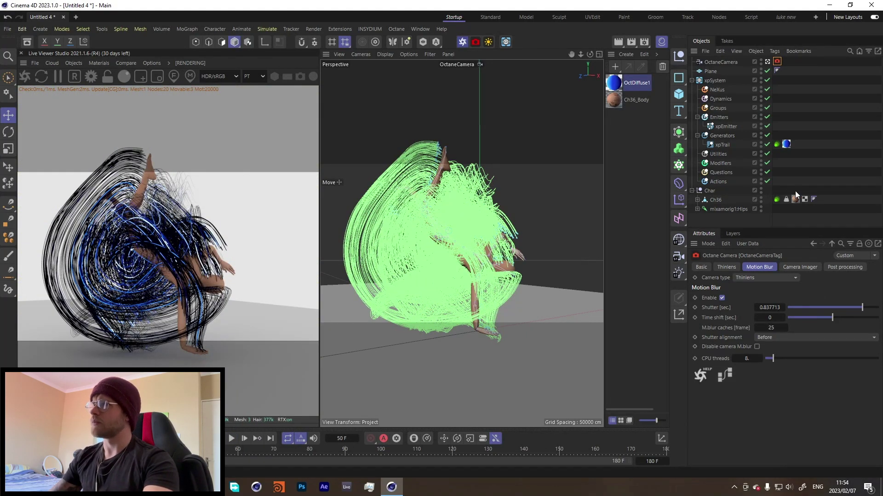
Set Ch36's Octane tag object motion blur to Transform/vertex.
{"action": "left_click", "coordinate": [778, 200]}
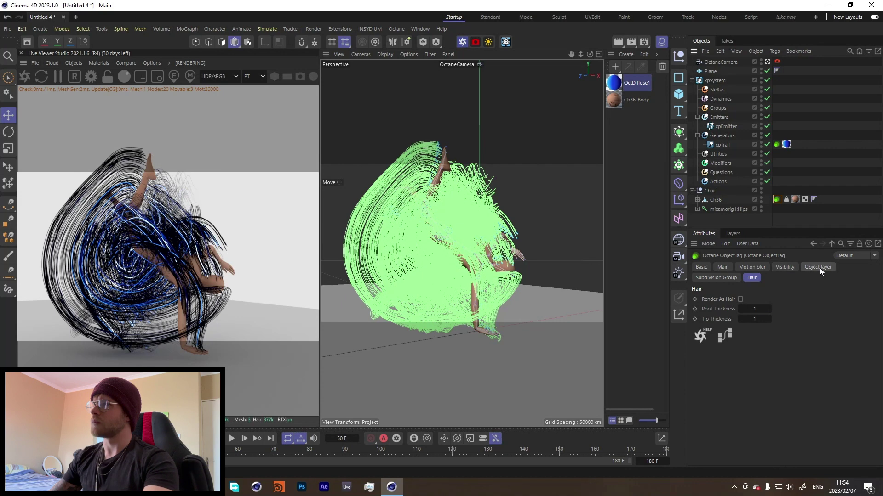
{"action": "left_click", "coordinate": [758, 269]}
{"action": "left_click", "coordinate": [782, 299]}
{"action": "left_click", "coordinate": [784, 332]}
{"action": "left_click", "coordinate": [232, 438]}
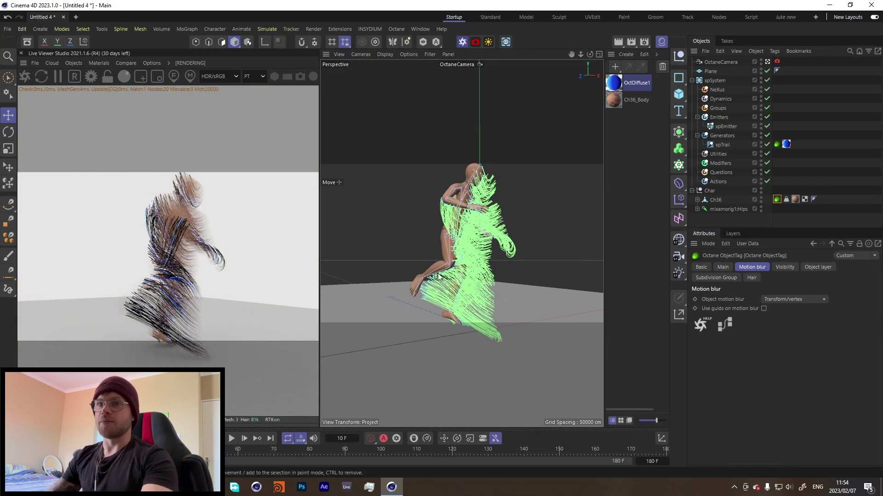
{"action": "left_click", "coordinate": [800, 299]}
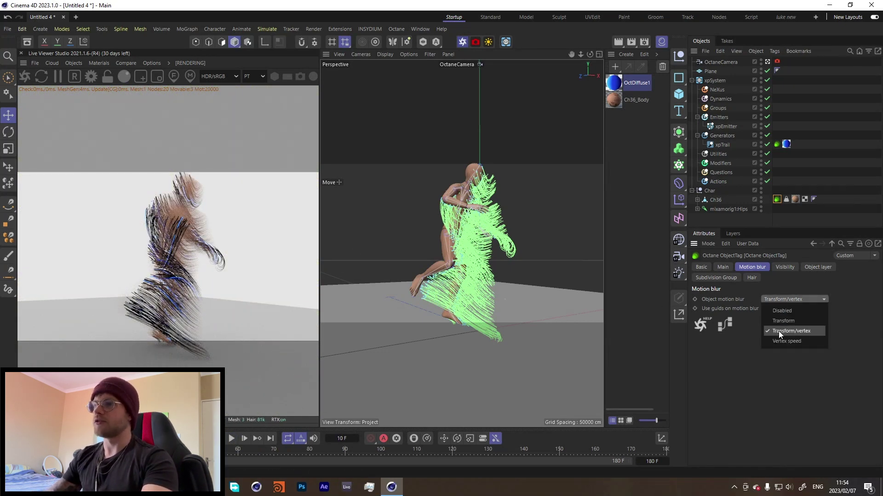
{"action": "left_click", "coordinate": [779, 331]}
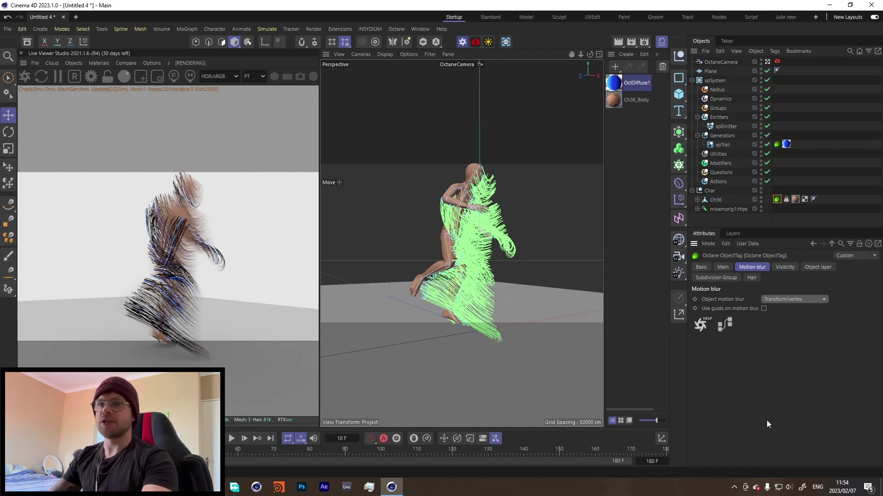
Lower the camera shutter to 0.083861 and preview up to frame 31.
{"action": "left_click", "coordinate": [777, 61]}
{"action": "left_click_drag", "start_coordinate": [812, 307], "coordinate": [795, 307]}
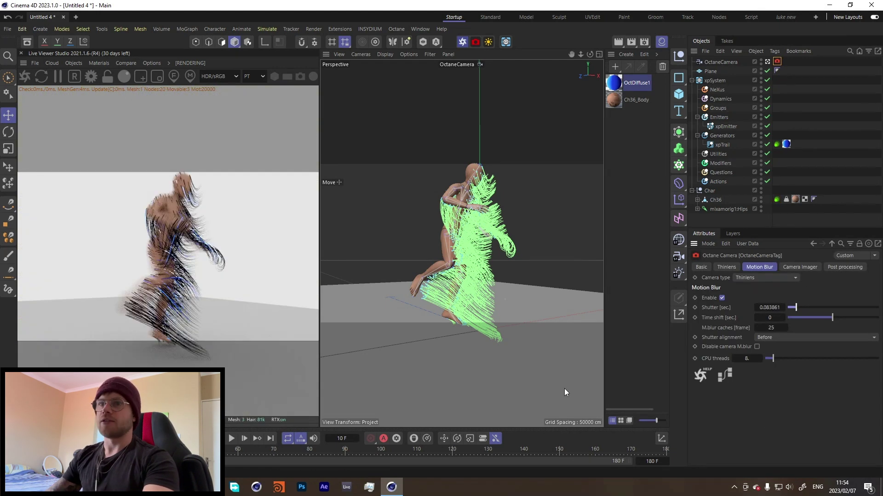
{"action": "left_click", "coordinate": [232, 438]}
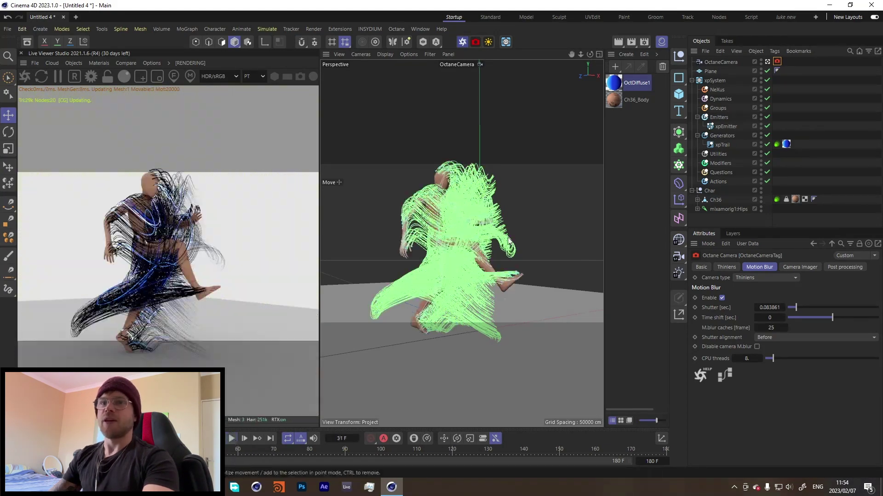
{"action": "left_click", "coordinate": [231, 438]}
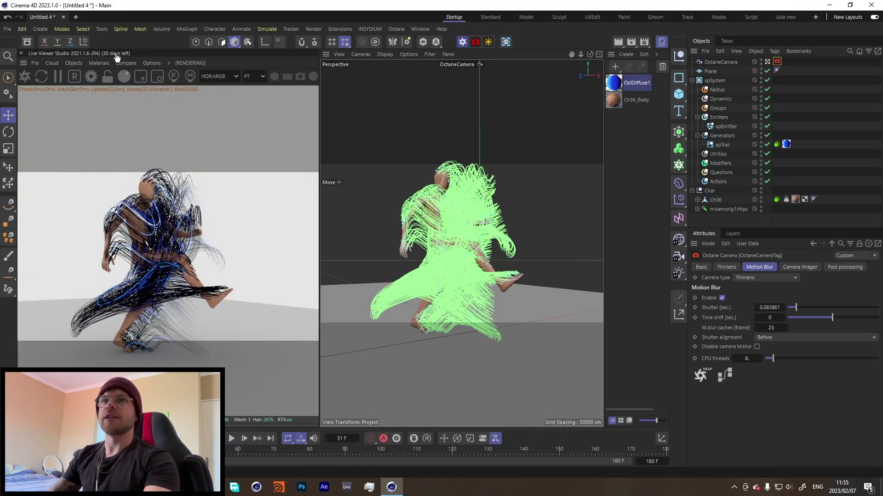
Create OctDiffuse2, apply it to Ch36, and disable xpSystem.
{"action": "left_click", "coordinate": [79, 63]}
{"action": "mouse_move", "coordinate": [134, 110]}
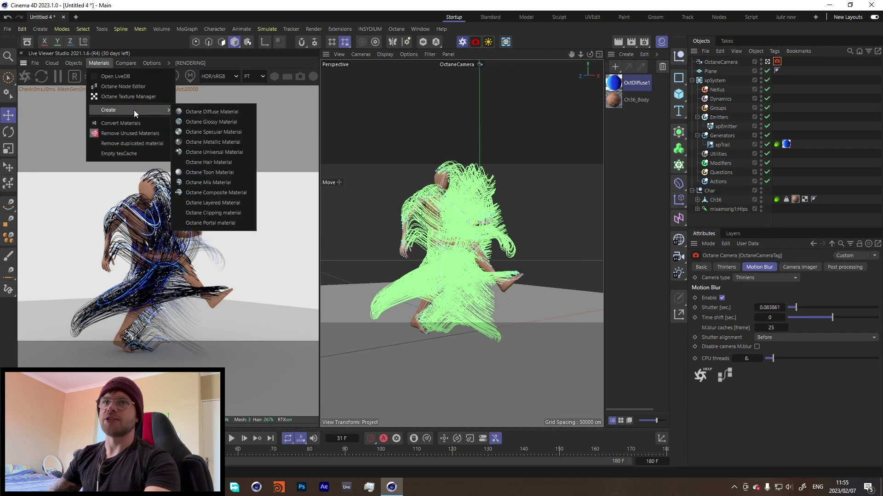
{"action": "left_click", "coordinate": [207, 110]}
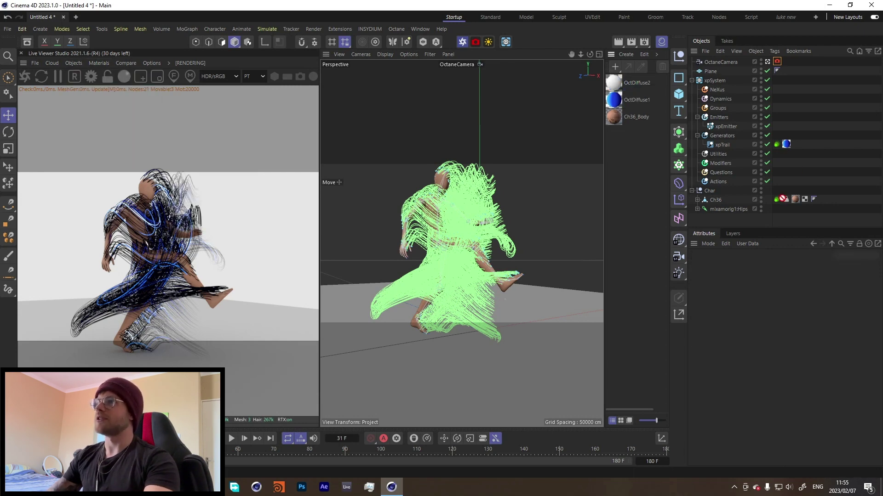
{"action": "left_click_drag", "start_coordinate": [720, 200], "coordinate": [720, 200]}
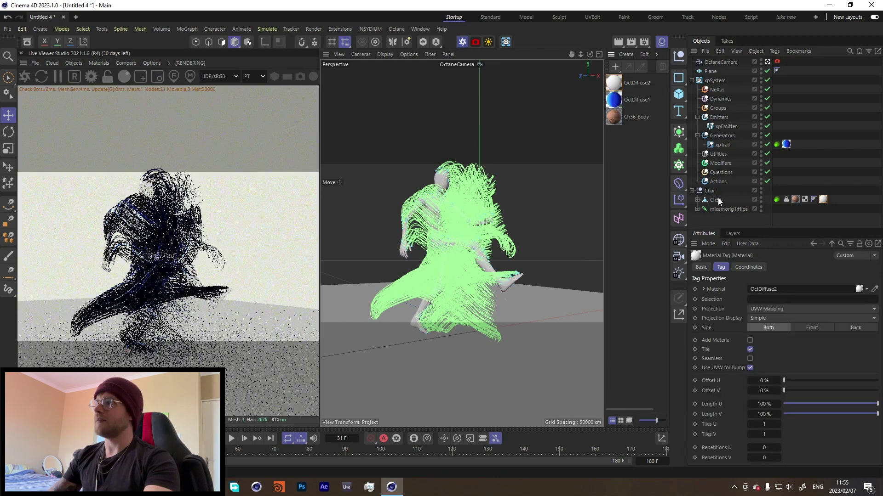
{"action": "double_click", "coordinate": [617, 81]}
{"action": "left_click", "coordinate": [861, 60]}
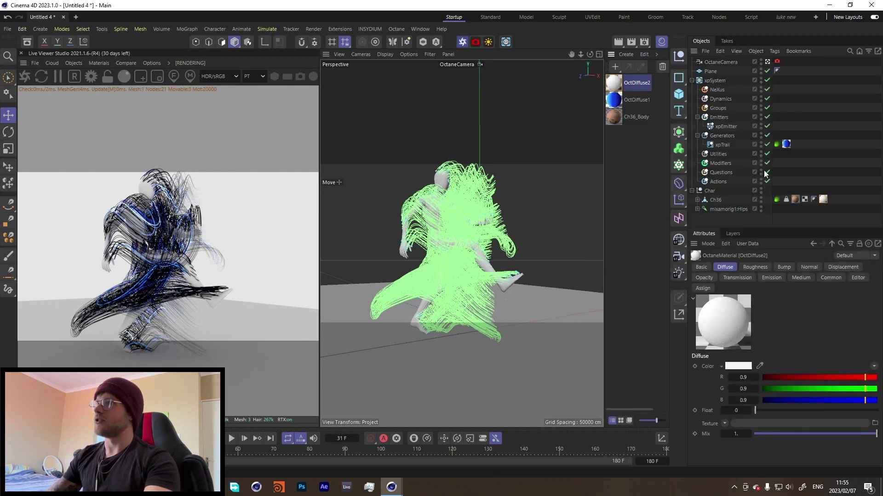
{"action": "left_click", "coordinate": [767, 80]}
Give OctDiffuse2 a black diffuse and blue transmission colour (RGB 60/176/215).
{"action": "double_click", "coordinate": [618, 83]}
{"action": "left_click", "coordinate": [744, 107]}
{"action": "left_click_drag", "start_coordinate": [670, 198], "coordinate": [653, 217]}
{"action": "left_click", "coordinate": [834, 118]}
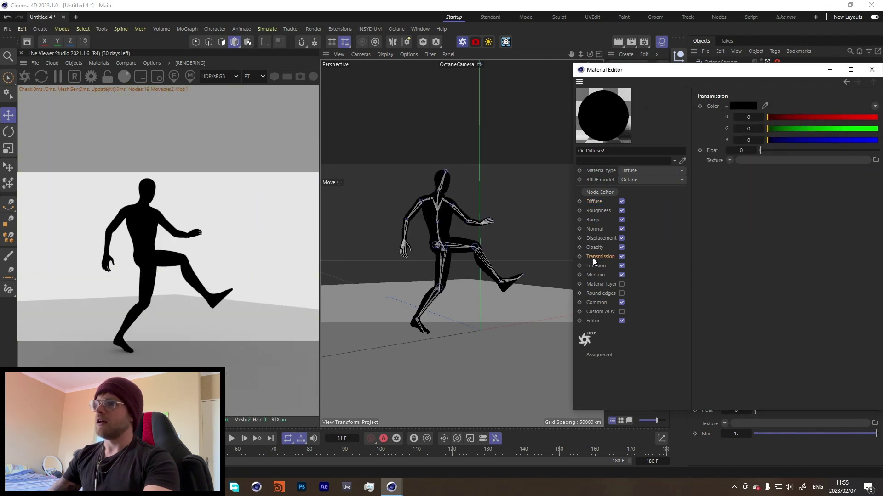
{"action": "left_click", "coordinate": [742, 106]}
{"action": "left_click", "coordinate": [798, 192]}
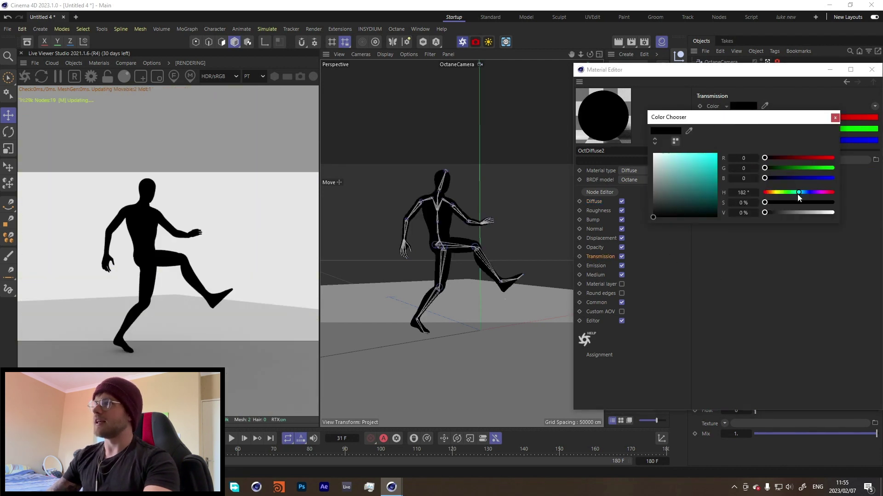
{"action": "left_click", "coordinate": [813, 203]}
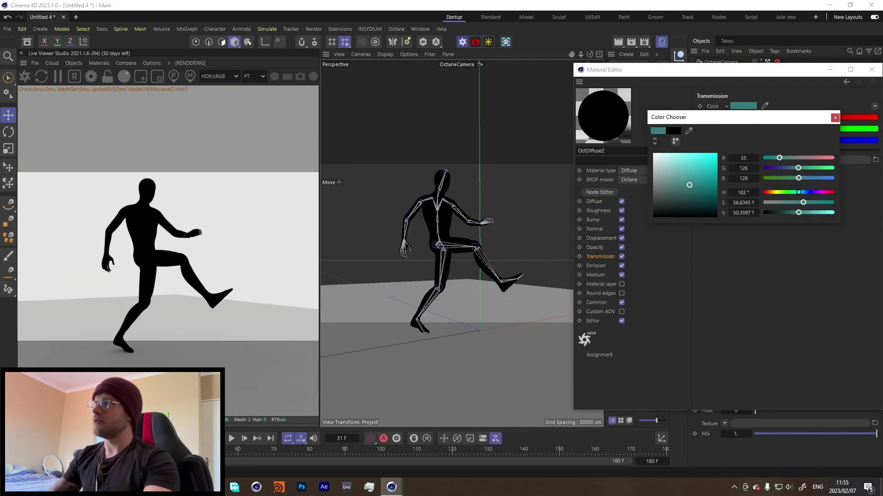
{"action": "left_click", "coordinate": [811, 168]}
{"action": "left_click_drag", "start_coordinate": [811, 169], "coordinate": [812, 169]}
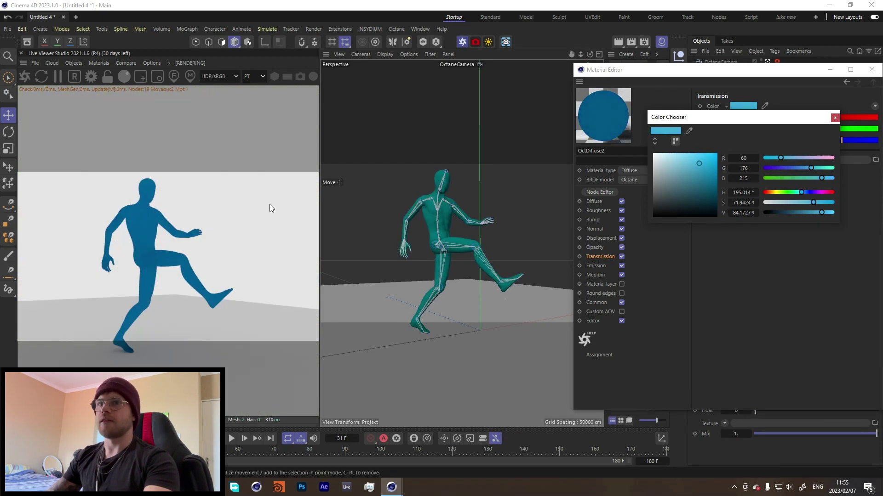
{"action": "left_click", "coordinate": [834, 118]}
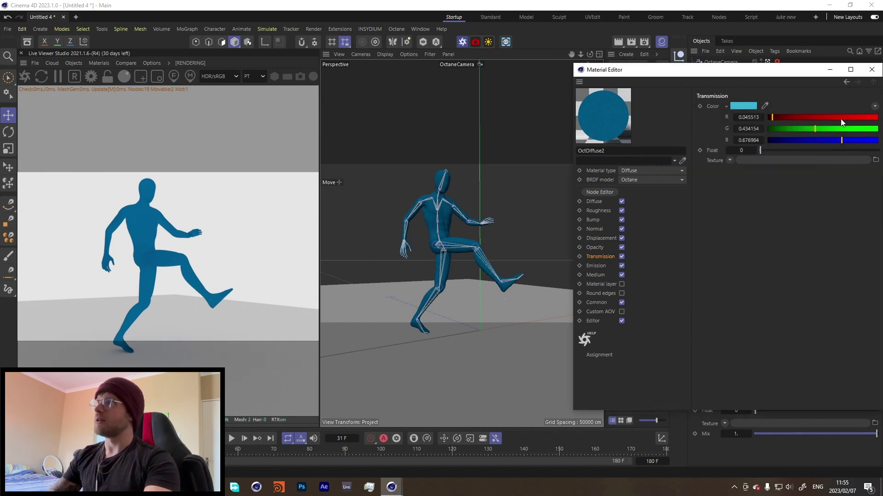
{"action": "left_click", "coordinate": [872, 69]}
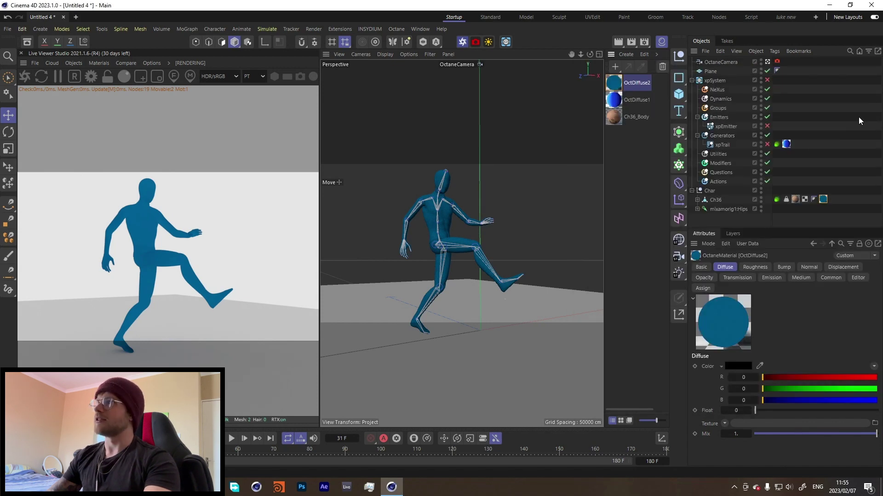
Re-enable the hair particle system and add an Octane sky environment to the scene.
{"action": "left_click", "coordinate": [766, 81]}
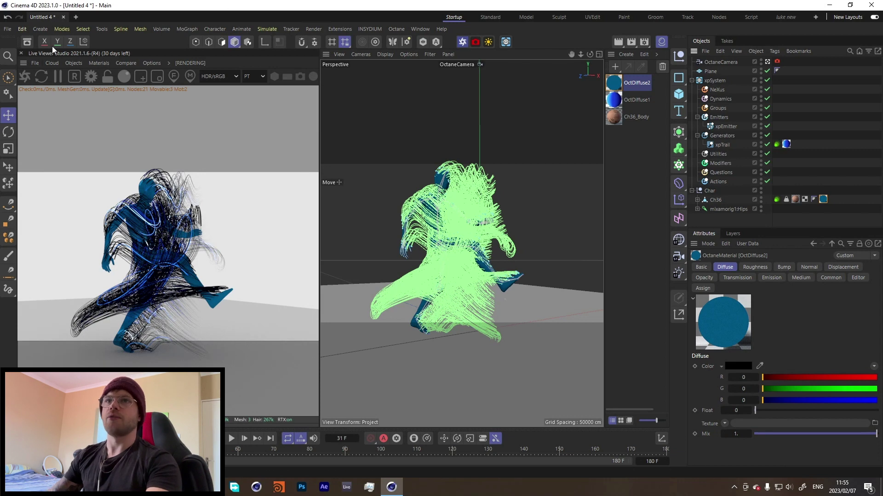
{"action": "left_click", "coordinate": [74, 63]}
{"action": "left_click", "coordinate": [119, 96]}
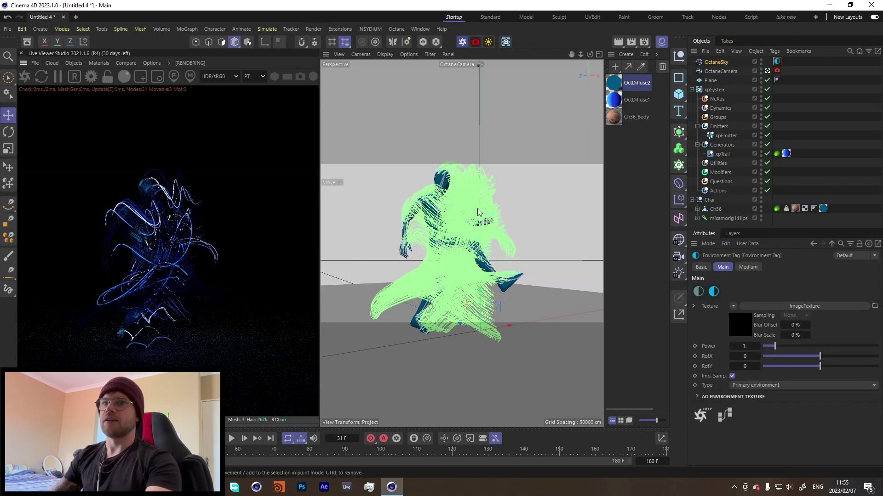
Play the hair-trail simulation and pause it at frame 111.
{"action": "left_click", "coordinate": [232, 439]}
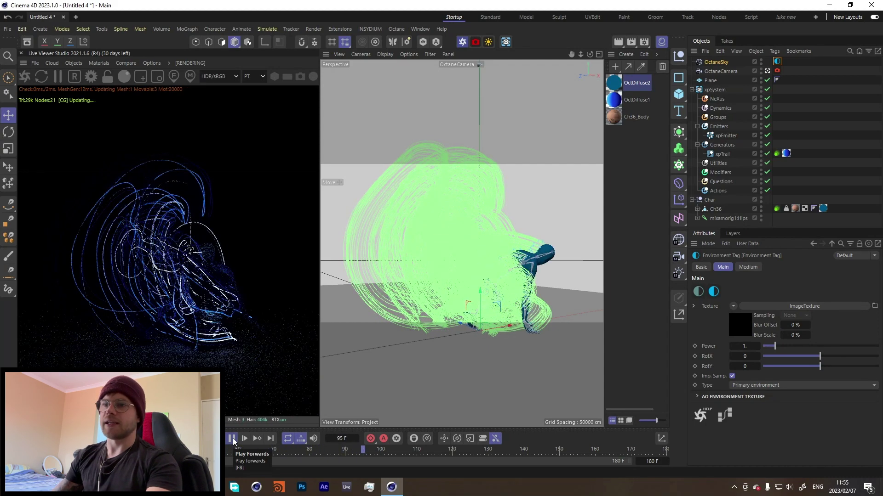
{"action": "left_click", "coordinate": [232, 439]}
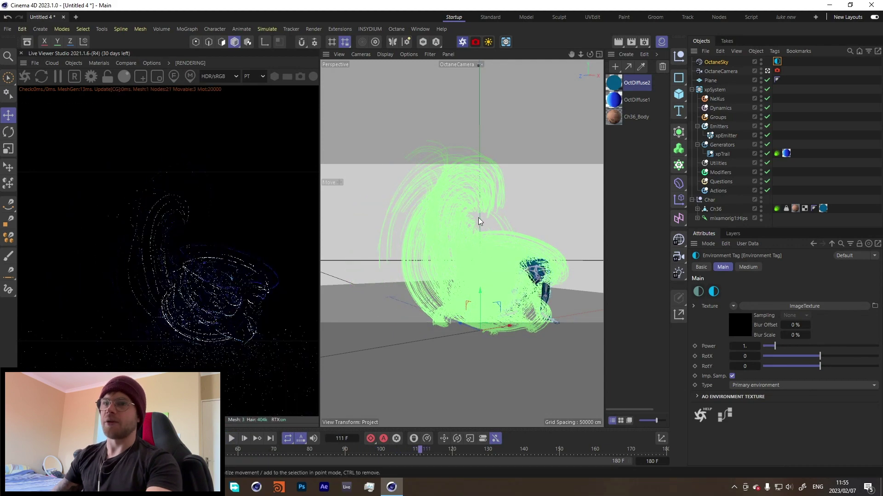
{"action": "scroll", "coordinate": [542, 257], "scroll_direction": "up", "scroll_amount": 5}
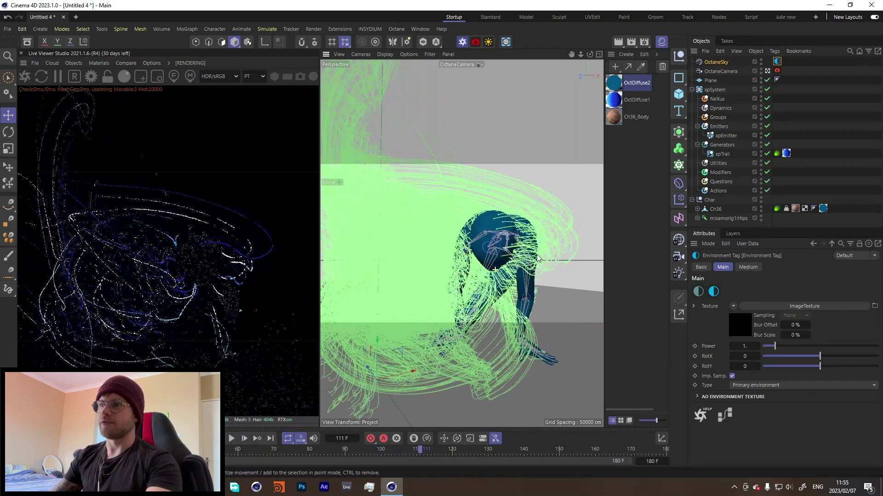
{"action": "scroll", "coordinate": [392, 269], "scroll_direction": "up", "scroll_amount": 2}
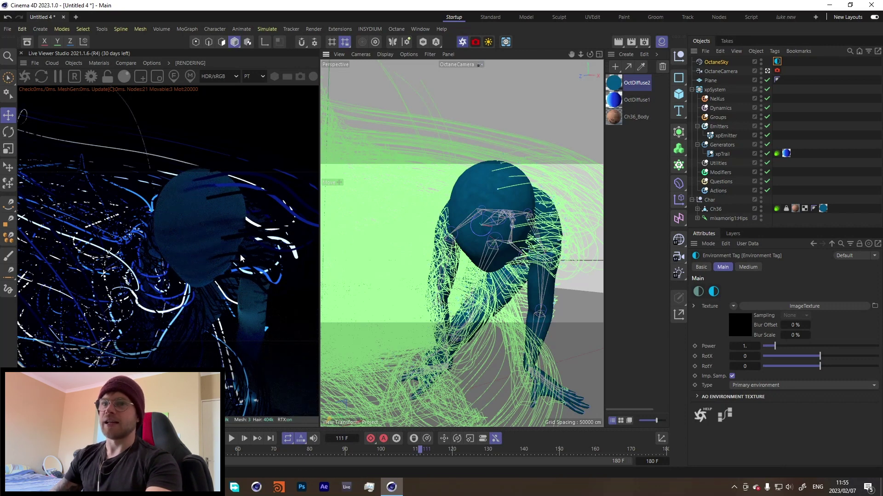
{"action": "scroll", "coordinate": [465, 259], "scroll_direction": "down", "scroll_amount": 6}
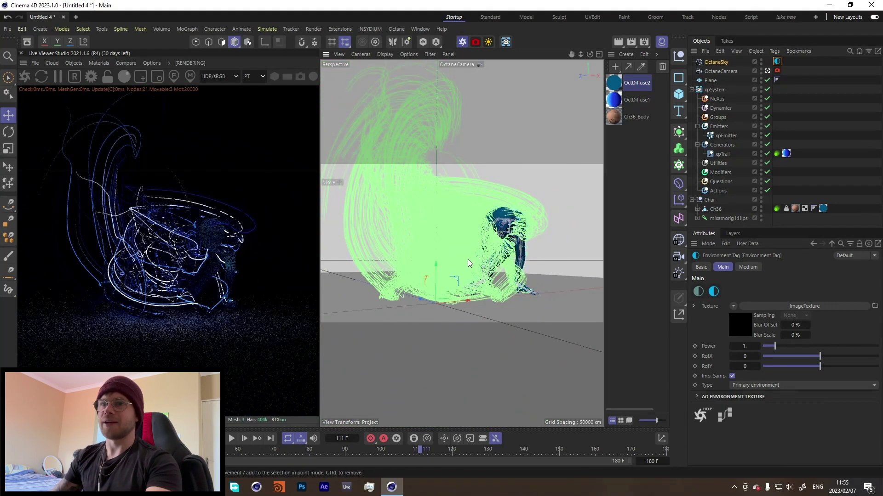
{"action": "scroll", "coordinate": [465, 256], "scroll_direction": "up", "scroll_amount": 2}
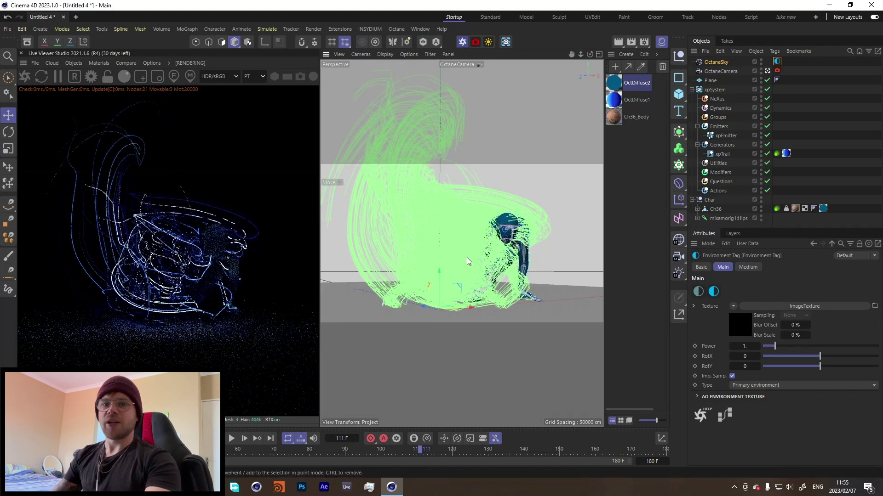
Open Dancing Trails.c4d from the recent files list.
{"action": "left_click", "coordinate": [8, 28]}
{"action": "mouse_move", "coordinate": [35, 78]}
{"action": "left_click", "coordinate": [206, 93]}
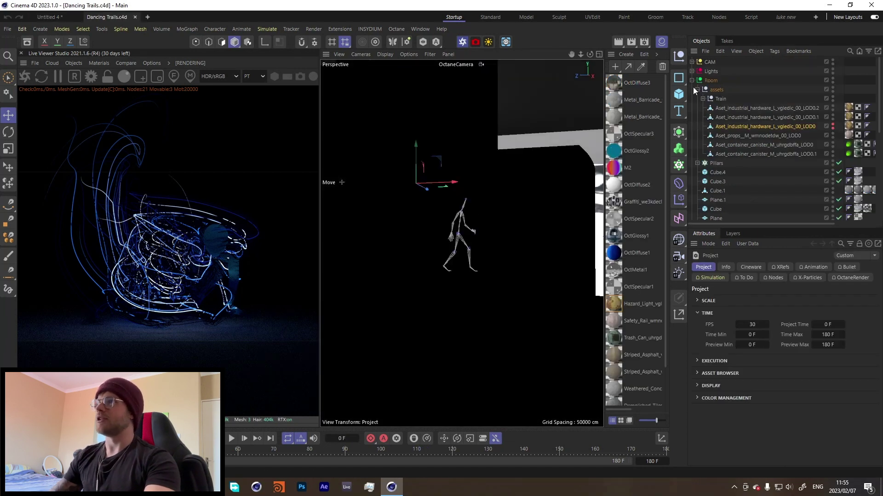
Collapse the Room and Character groups and expand CAM in the Objects panel.
{"action": "left_click", "coordinate": [692, 80]}
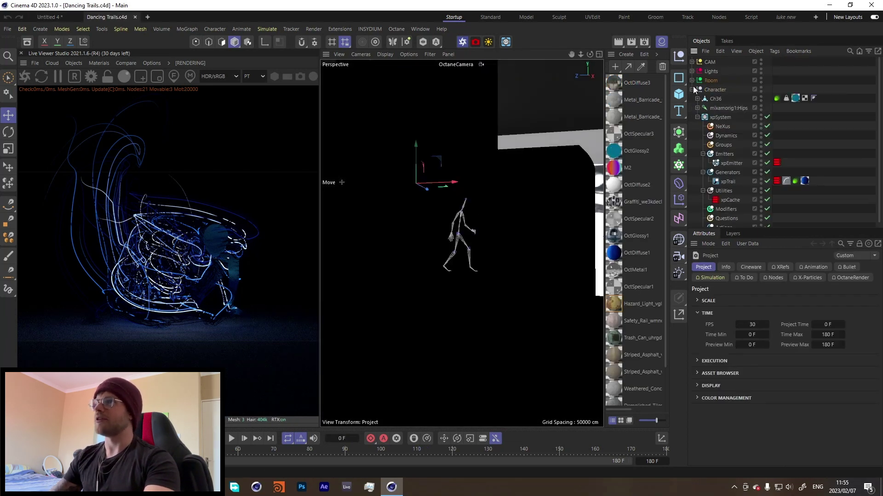
{"action": "left_click", "coordinate": [692, 89]}
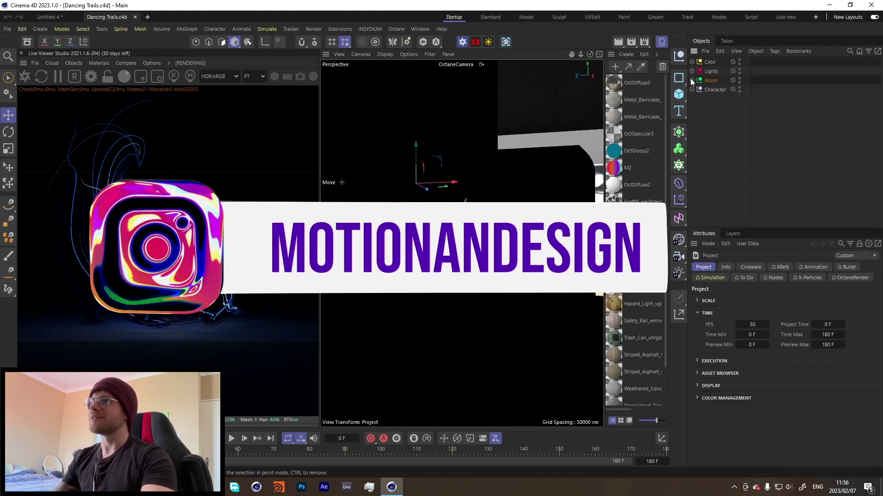
{"action": "left_click", "coordinate": [692, 61]}
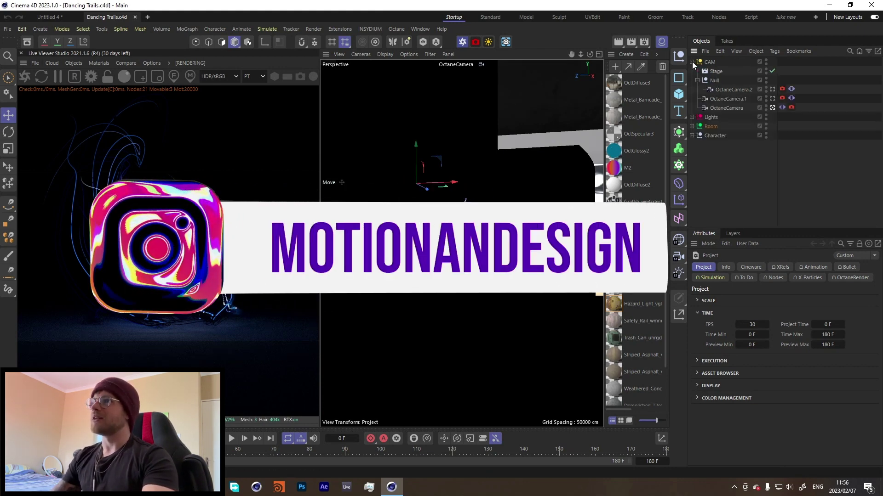
Toggle Stage off and on, select OctaneCamera.2, stop playback at frame 28, and look through it.
{"action": "left_click", "coordinate": [772, 71]}
{"action": "left_click", "coordinate": [772, 71]}
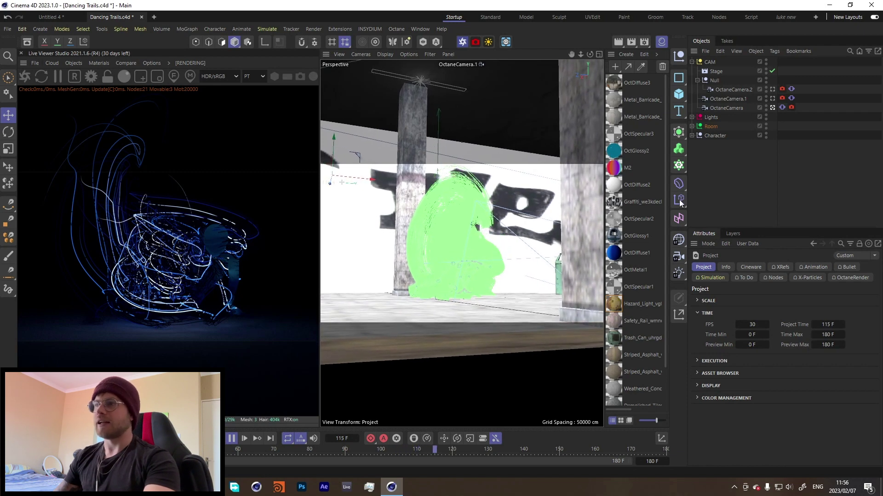
{"action": "left_click", "coordinate": [718, 89]}
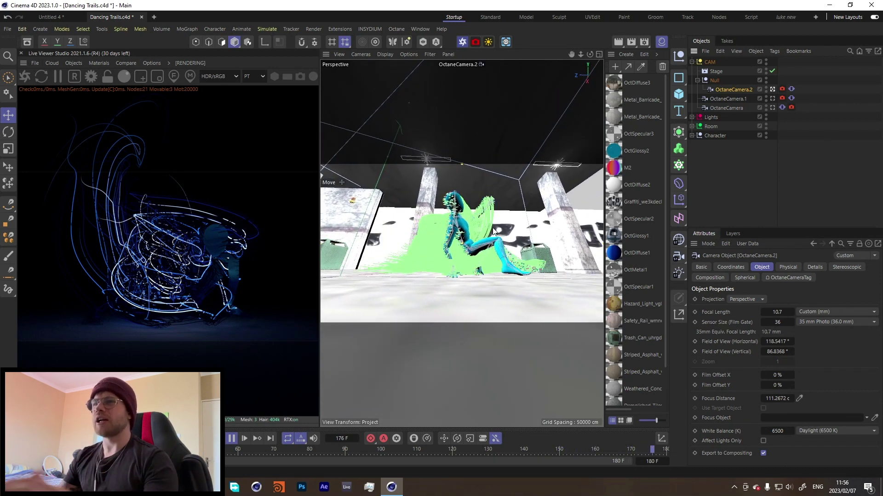
{"action": "left_click", "coordinate": [232, 439]}
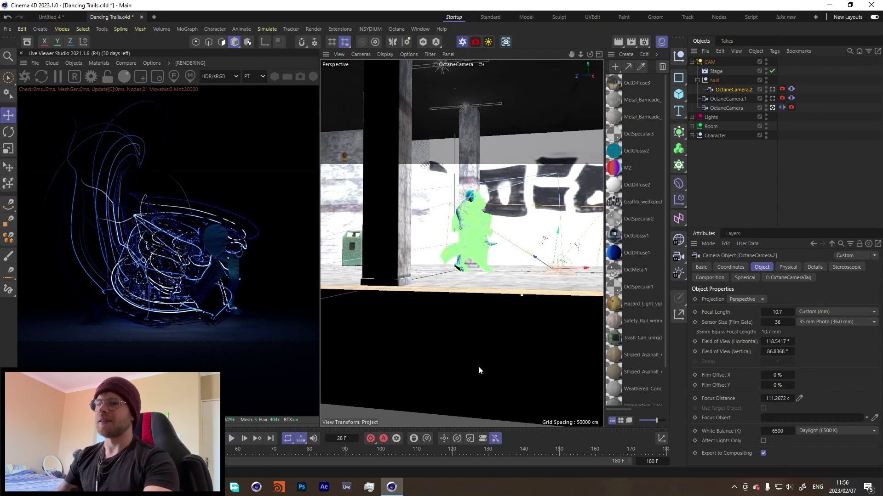
{"action": "left_click", "coordinate": [772, 107]}
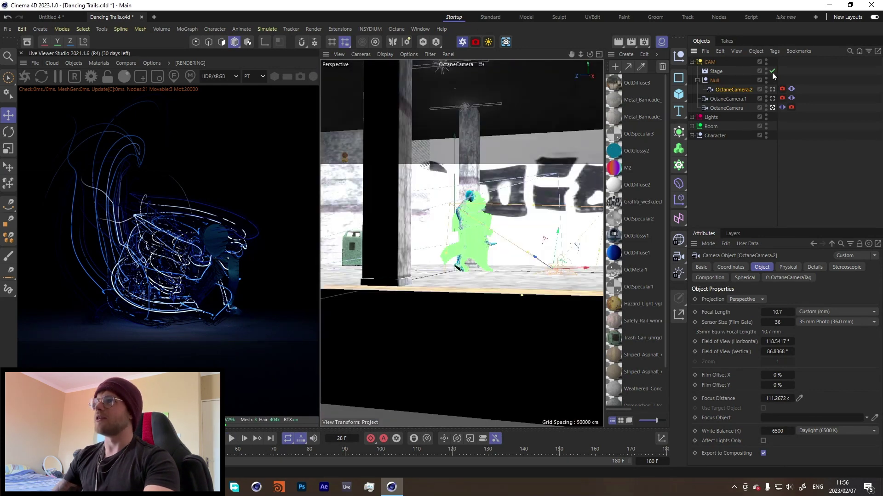
Stop looking through the Octane camera and show its Vibrate tag settings.
{"action": "left_click", "coordinate": [773, 107]}
{"action": "left_click", "coordinate": [781, 107]}
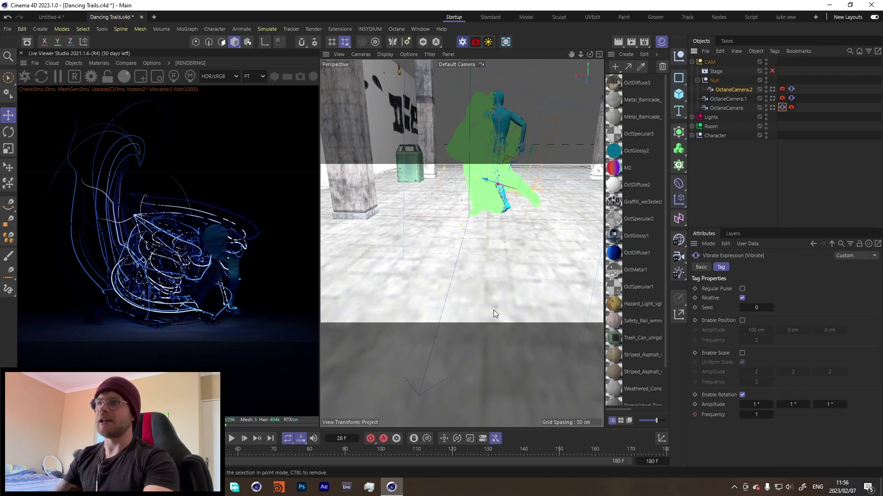
{"action": "scroll", "coordinate": [488, 213], "scroll_direction": "down", "scroll_amount": 10}
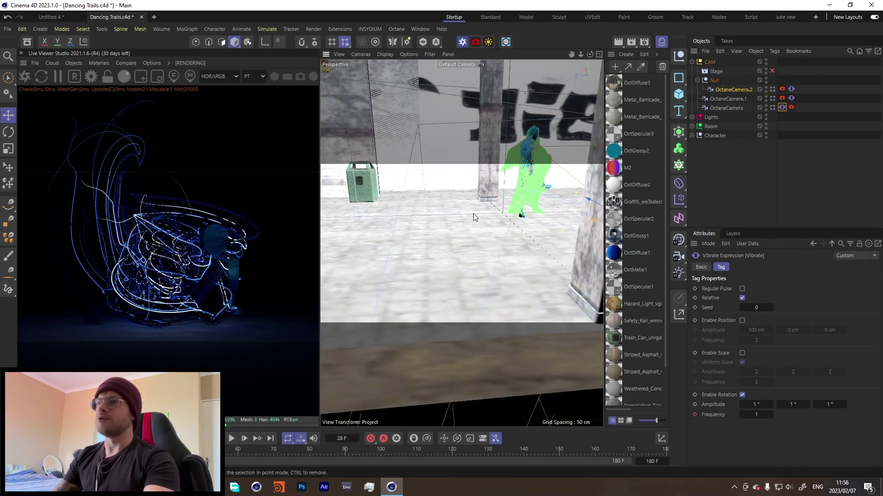
Orbit the free view toward the white pillar and graffiti corridor, restarting the Live Viewer.
{"action": "left_click_drag", "start_coordinate": [476, 221], "coordinate": [436, 217], "text": "alt"}
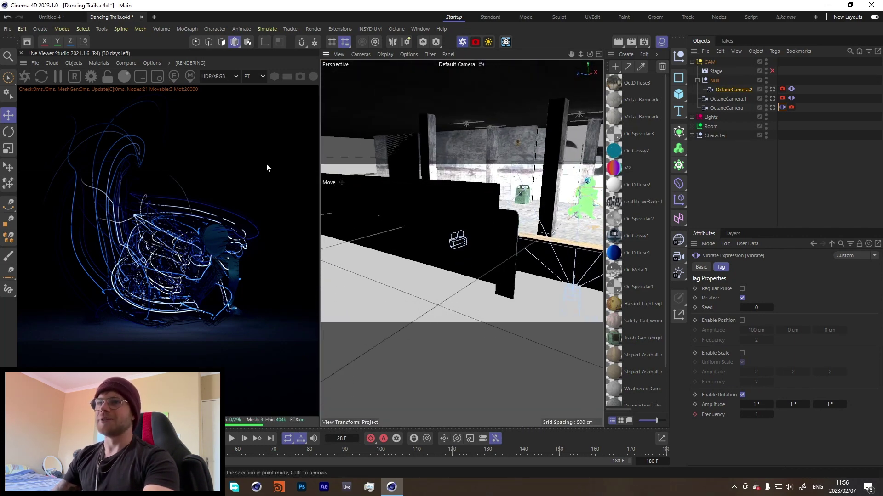
{"action": "left_click", "coordinate": [25, 76]}
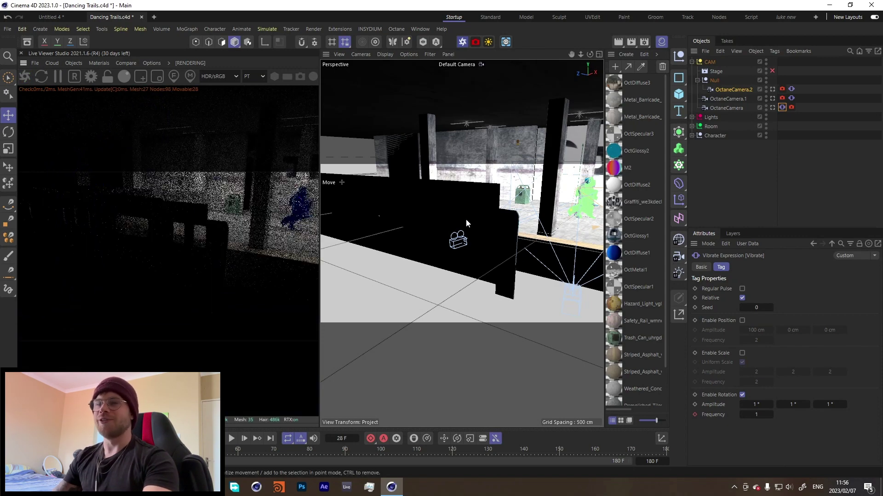
{"action": "left_click_drag", "start_coordinate": [486, 221], "coordinate": [337, 217], "text": "alt"}
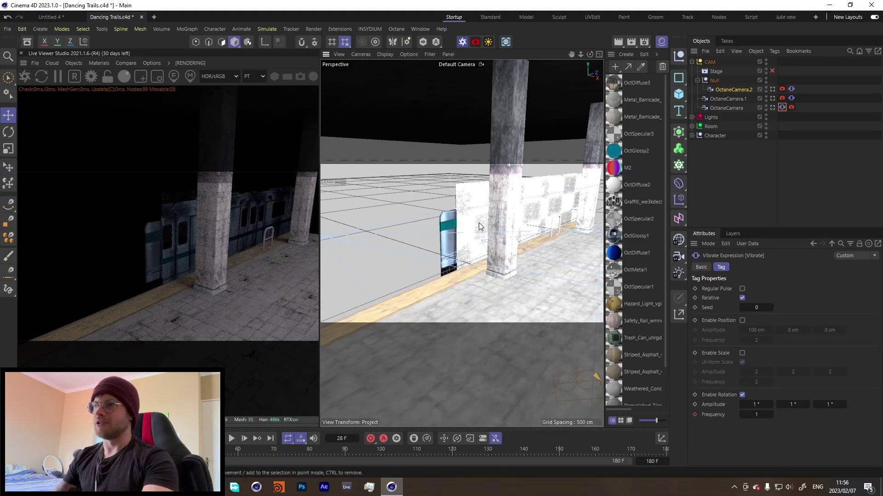
{"action": "mouse_move", "coordinate": [478, 226]}
{"action": "left_mouse_down", "text": "alt"}
{"action": "mouse_move", "coordinate": [469, 232]}
{"action": "mouse_move", "coordinate": [415, 207]}
{"action": "mouse_move", "coordinate": [378, 203]}
{"action": "mouse_move", "coordinate": [454, 206]}
{"action": "mouse_move", "coordinate": [476, 222]}
{"action": "left_mouse_up", "text": "alt"}
{"action": "scroll", "coordinate": [476, 222], "scroll_direction": "up", "scroll_amount": 3}
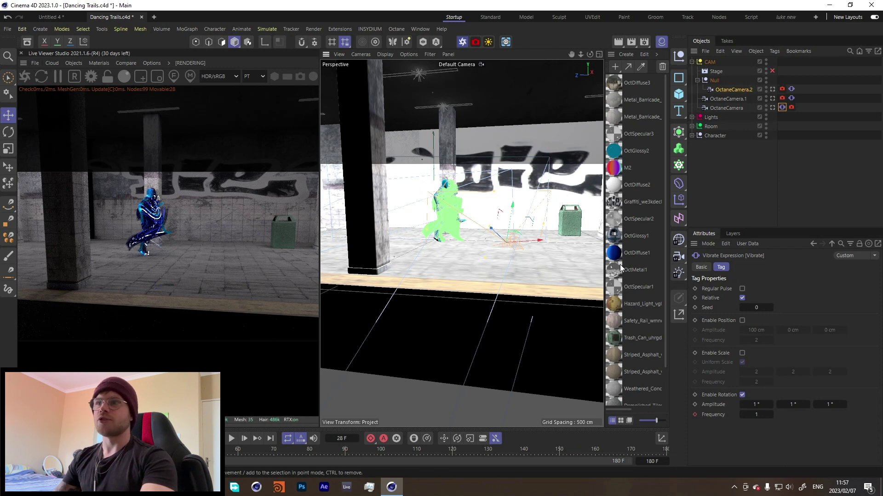
{"action": "scroll", "coordinate": [614, 383], "scroll_direction": "down", "scroll_amount": 3}
{"action": "double_click", "coordinate": [619, 400]}
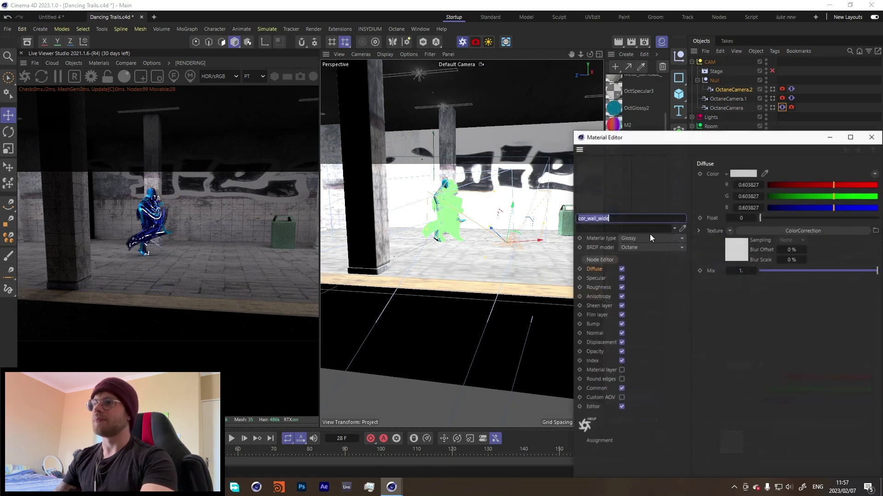
{"action": "left_click", "coordinate": [600, 259]}
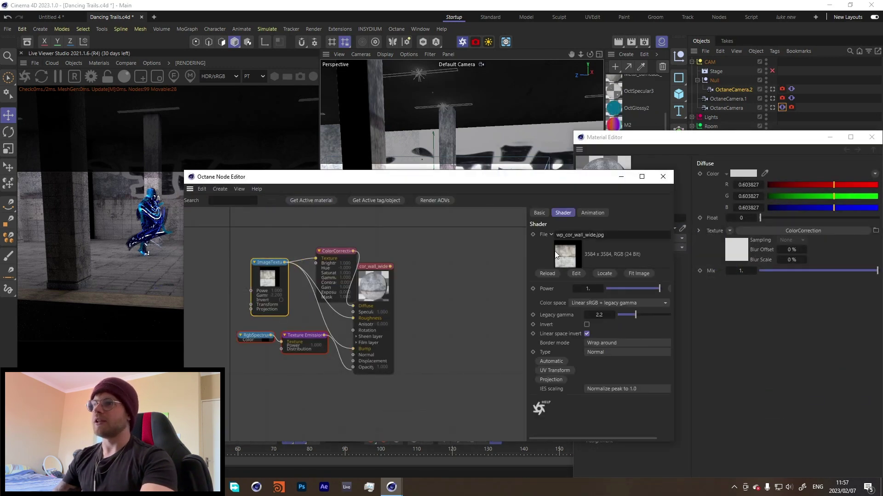
{"action": "left_click", "coordinate": [662, 176]}
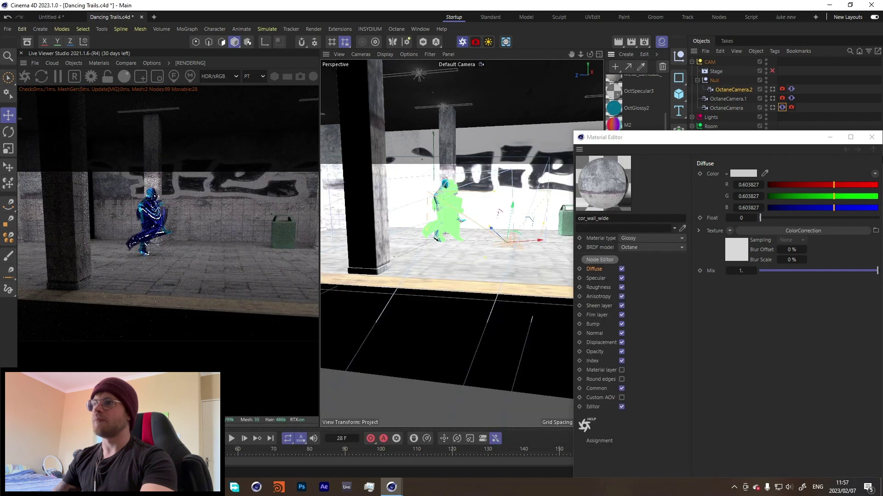
{"action": "left_click", "coordinate": [871, 137]}
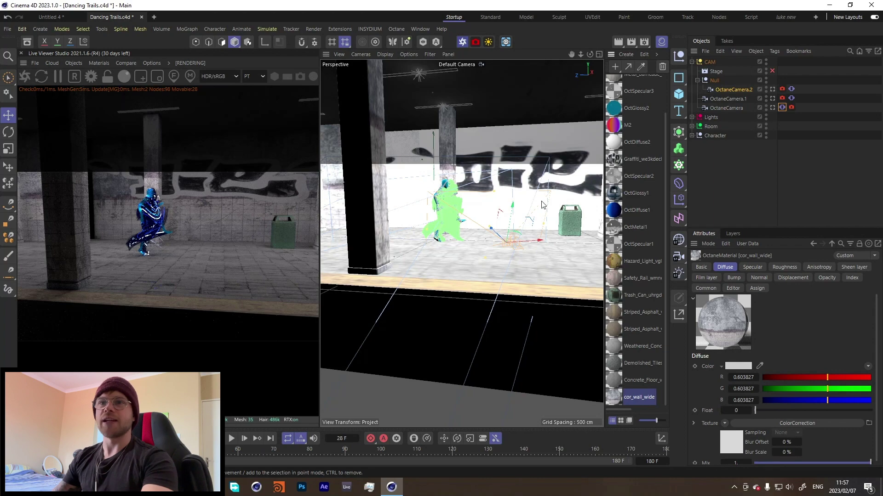
{"action": "scroll", "coordinate": [529, 225], "scroll_direction": "up", "scroll_amount": 3}
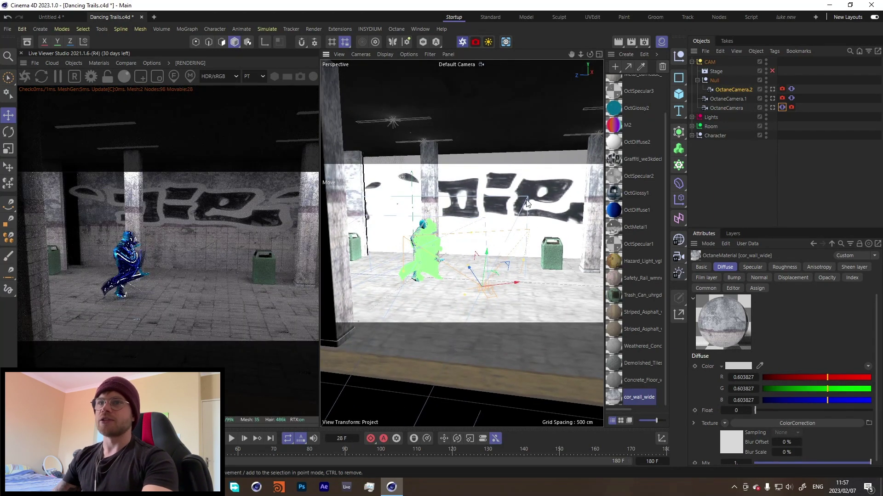
{"action": "scroll", "coordinate": [505, 203], "scroll_direction": "up", "scroll_amount": 3}
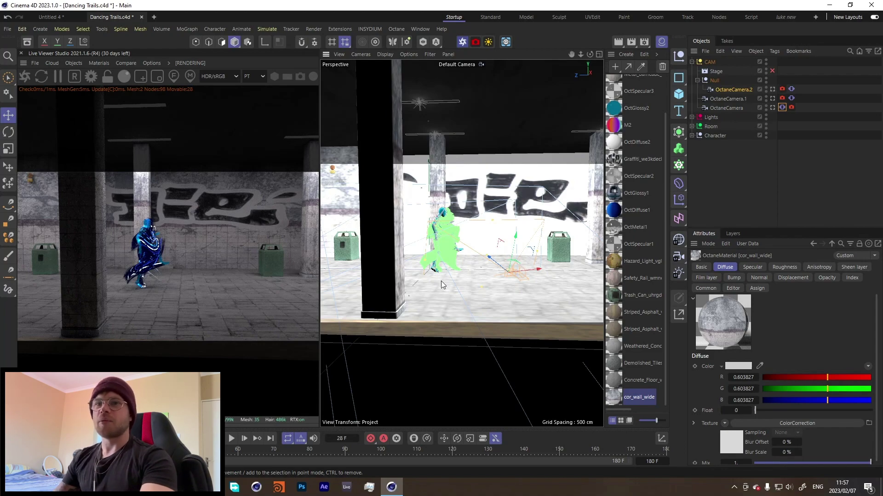
{"action": "scroll", "coordinate": [445, 302], "scroll_direction": "up", "scroll_amount": 6}
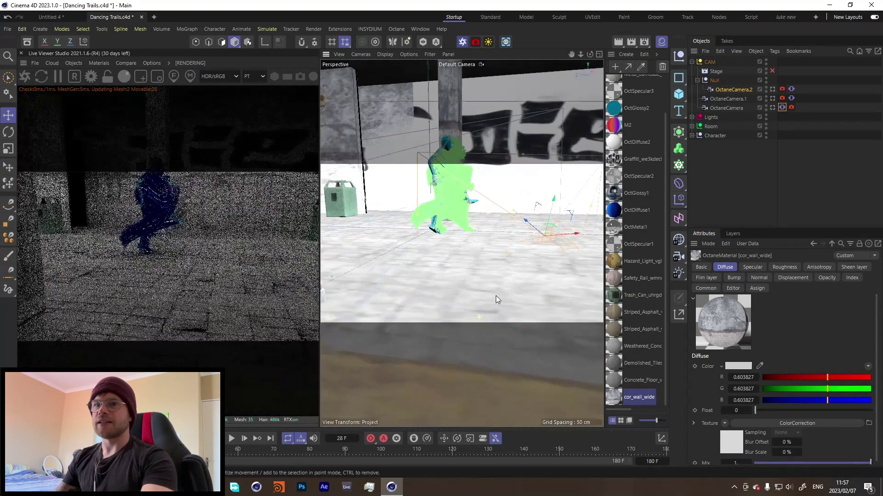
{"action": "scroll", "coordinate": [527, 302], "scroll_direction": "up", "scroll_amount": 2}
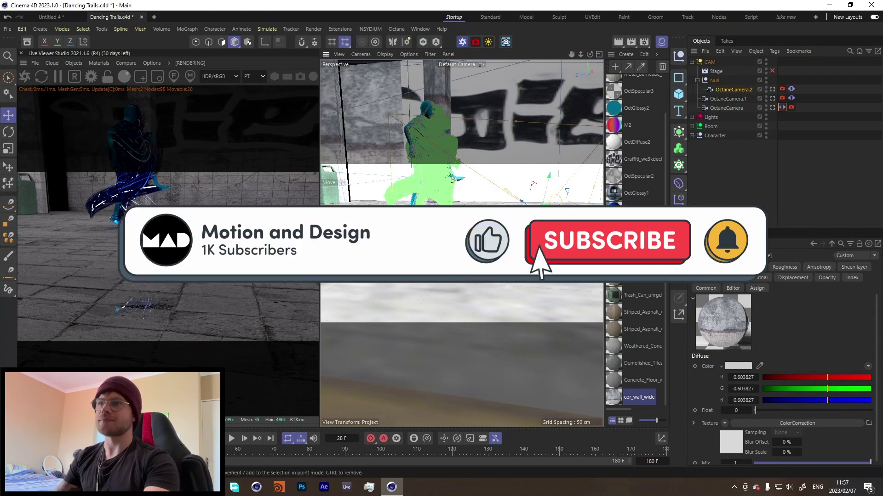
{"action": "scroll", "coordinate": [439, 238], "scroll_direction": "down", "scroll_amount": 5}
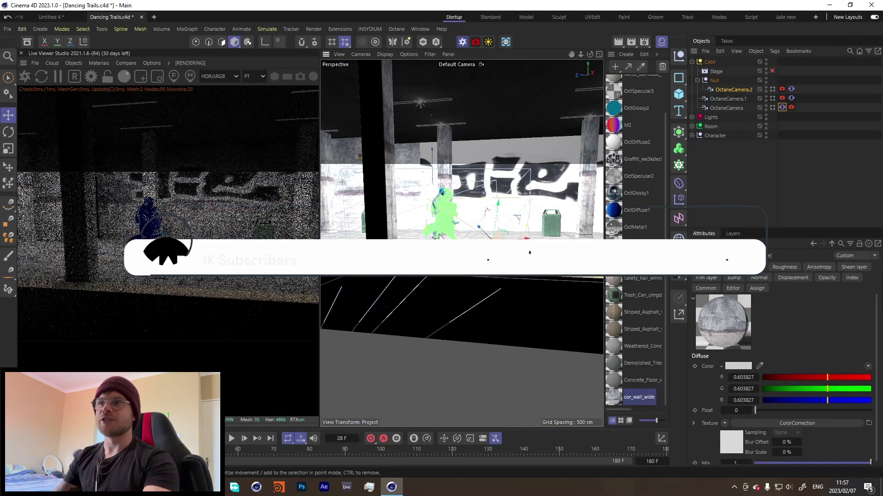